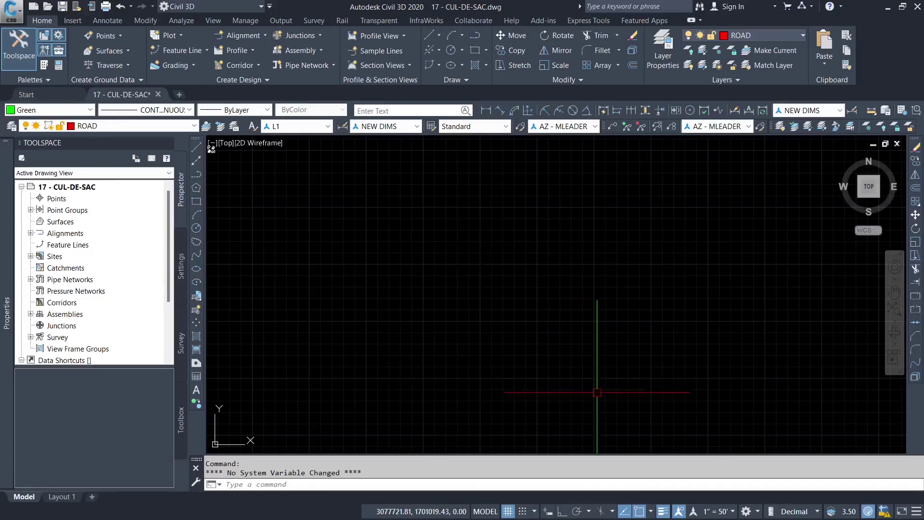
Start a selection window in the empty model space of 17 - CUL-DE-SAC.dwg
left_click(483, 340)
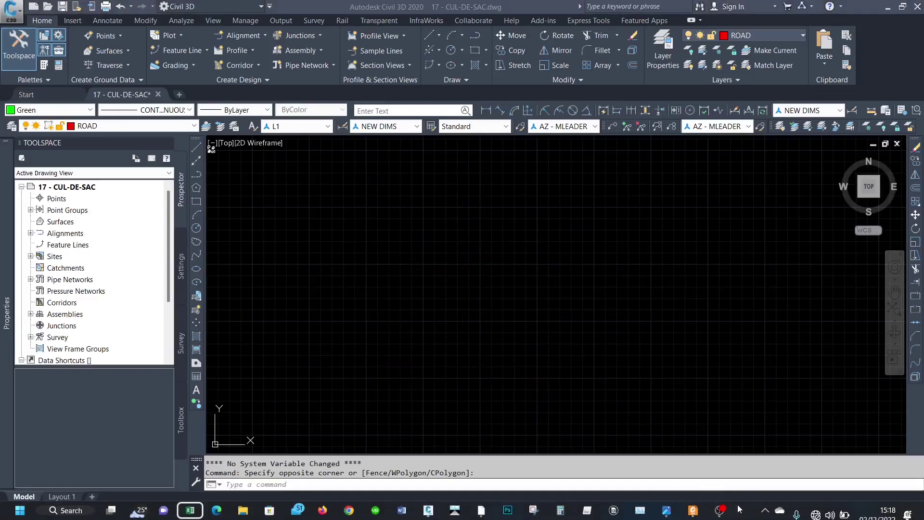
Bring up cul de sac.jpg in Photos and zoom in on the cul-de-sac
left_click(667, 510)
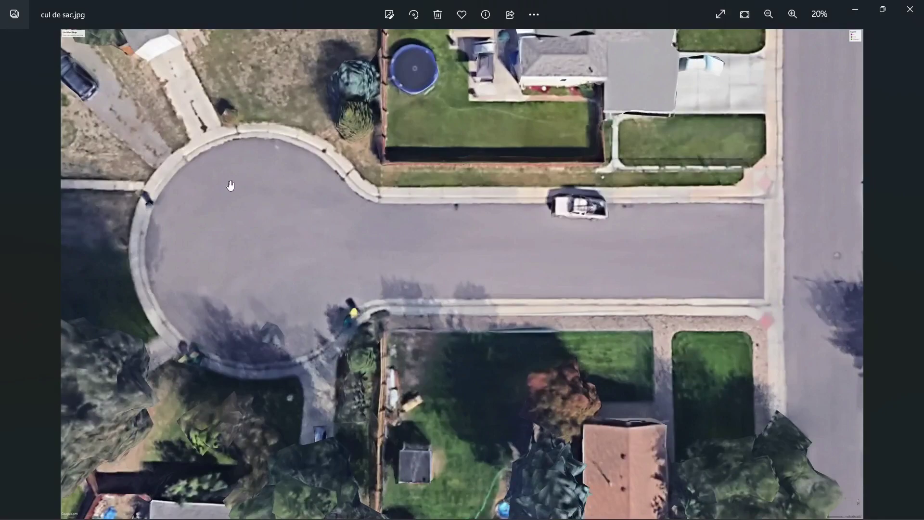
scroll(239, 183, "up", 1)
scroll(241, 181, "down", 1)
scroll(453, 235, "down", 1)
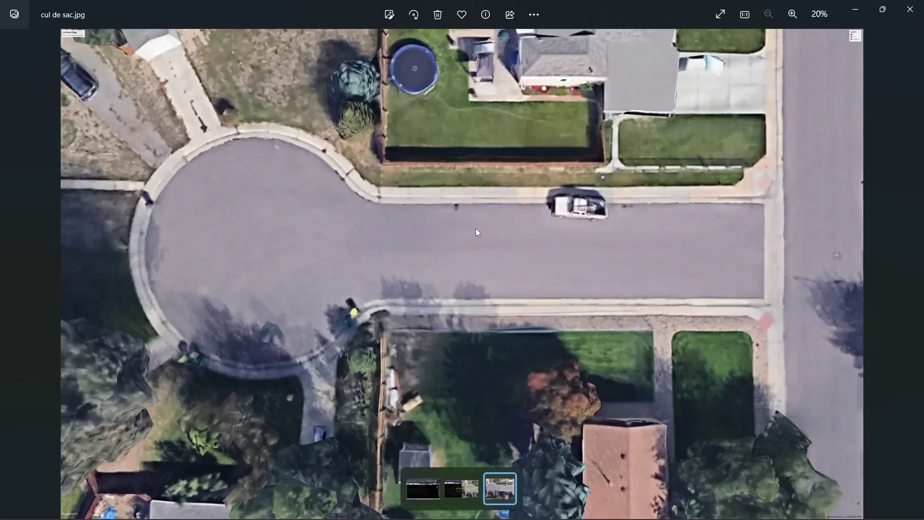
scroll(248, 182, "up", 2)
left_click_drag(685, 319, 527, 268)
Pan along the curb to the street's far end, then minimize the photo
scroll(553, 262, "down", 1)
scroll(129, 162, "up", 2)
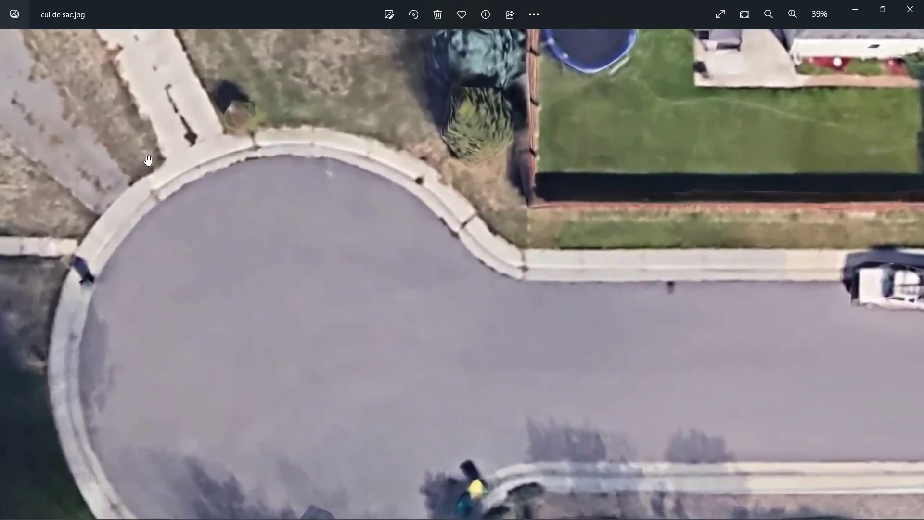
scroll(222, 216, "up", 3)
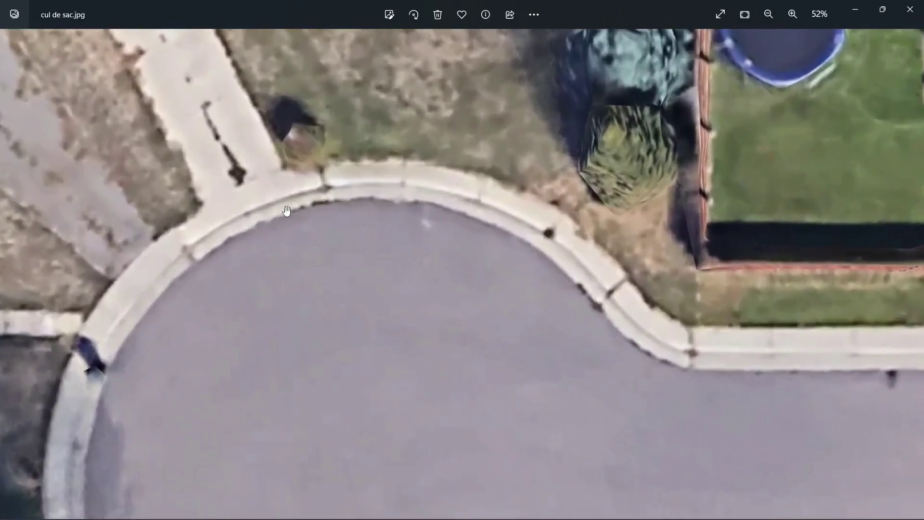
left_click_drag(574, 303, 374, 218)
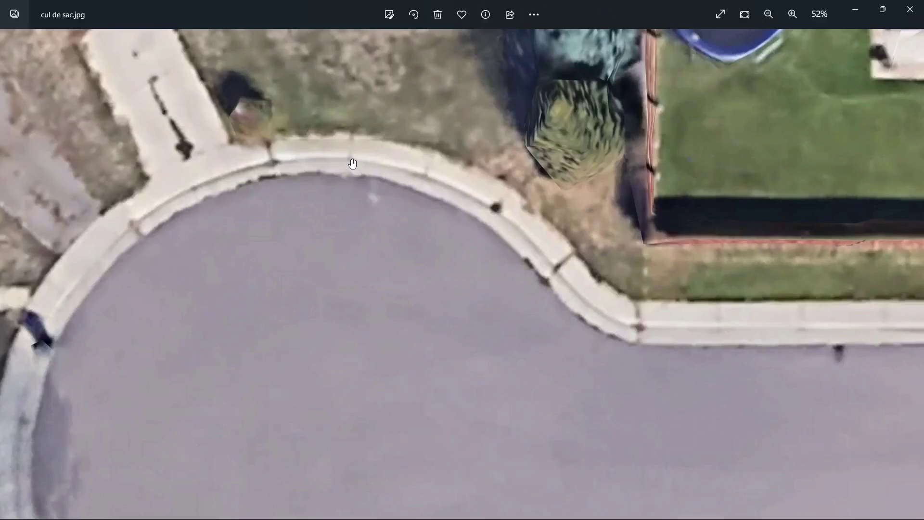
scroll(361, 221, "down", 5)
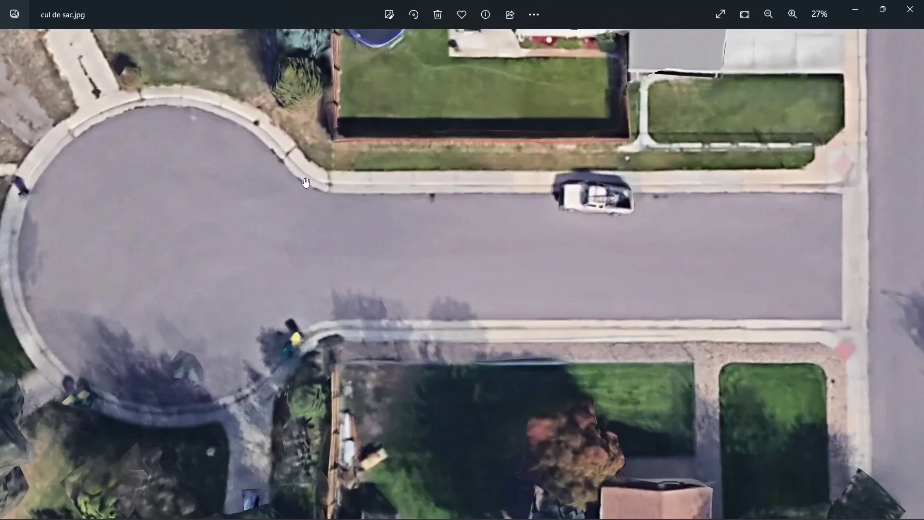
scroll(304, 181, "up", 3)
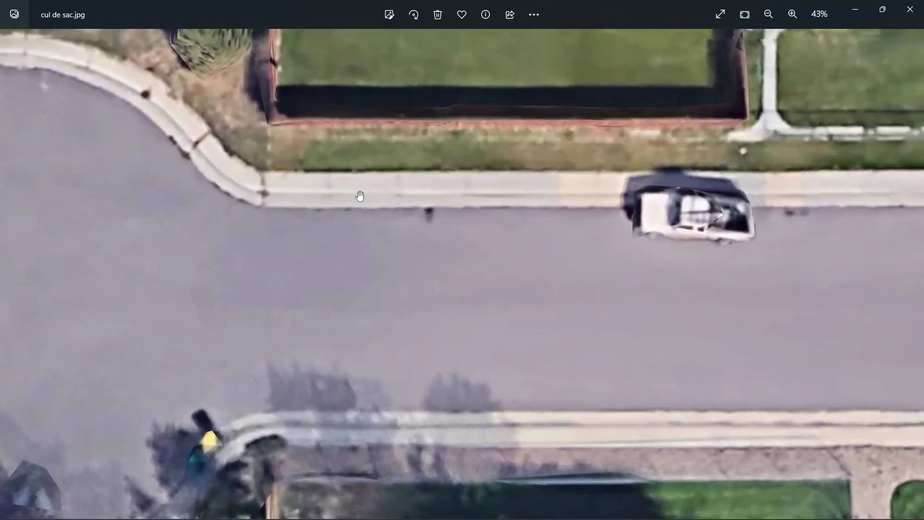
left_click_drag(828, 221, 608, 209)
scroll(612, 211, "down", 3)
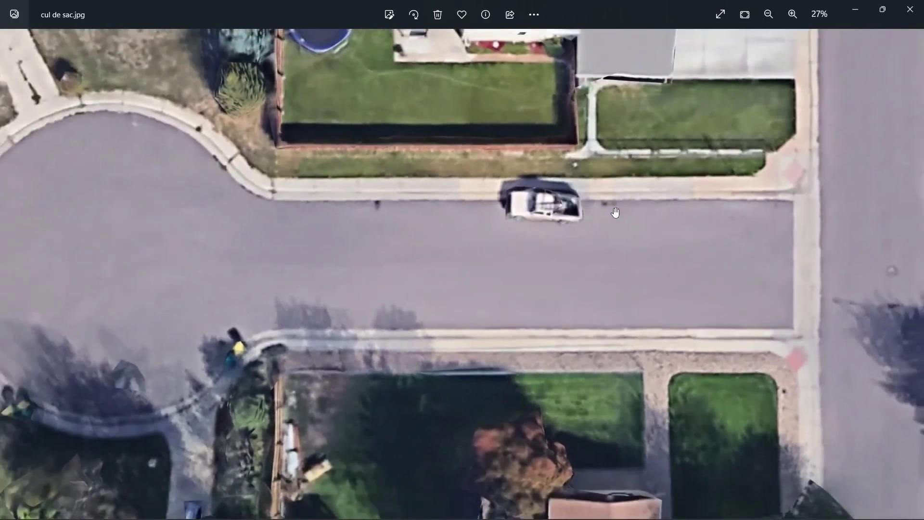
scroll(616, 213, "down", 2)
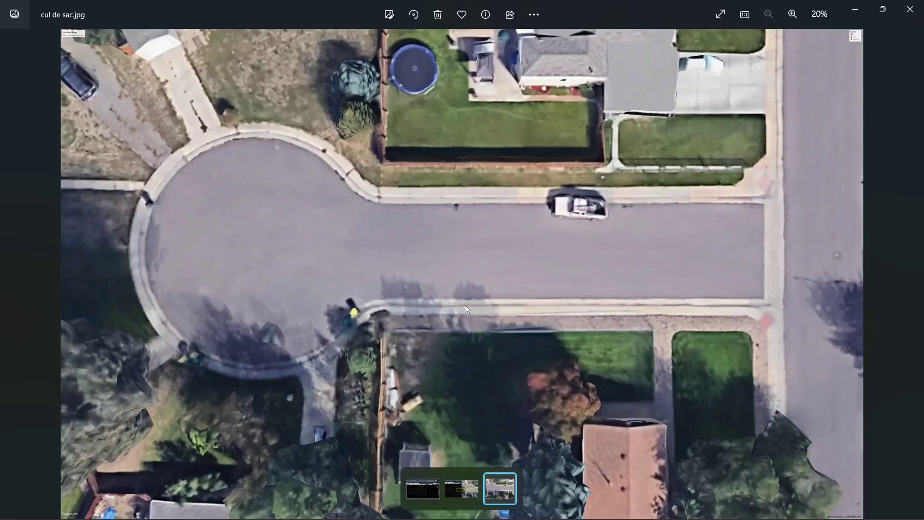
left_click(861, 9)
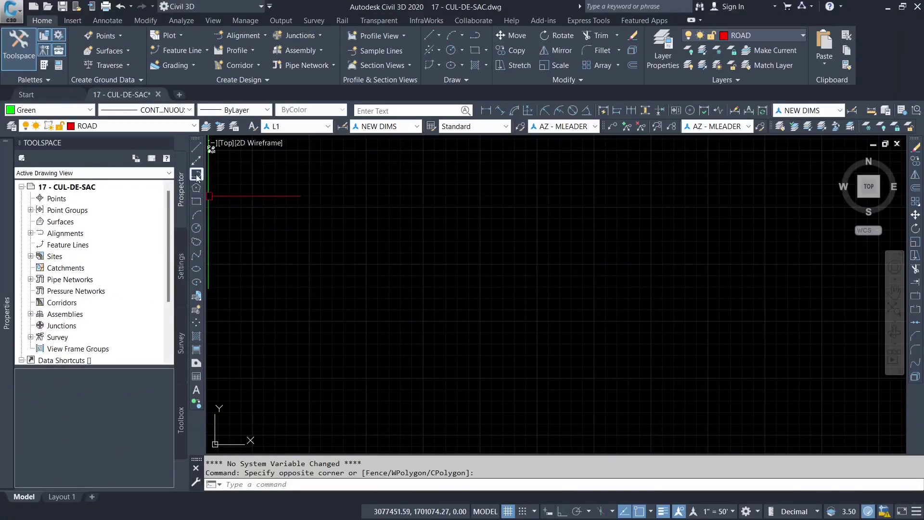
left_click(197, 174)
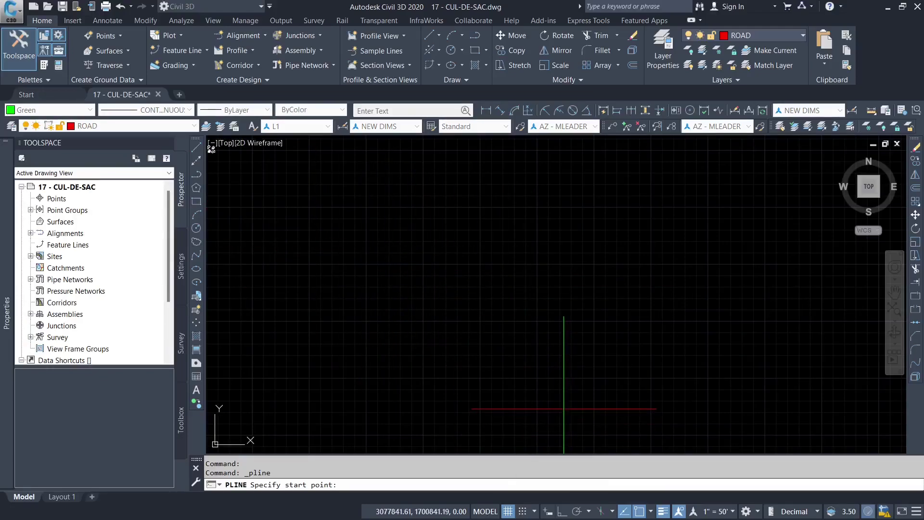
key("Escape")
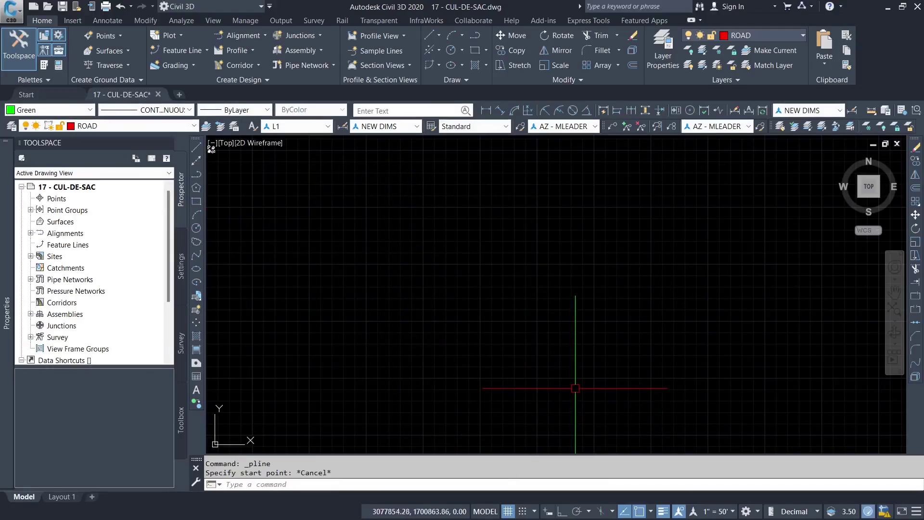
Show page 12 of road design sample.pdf, Standard Section SP.2, with its 50' and 28' widths
left_click(696, 514)
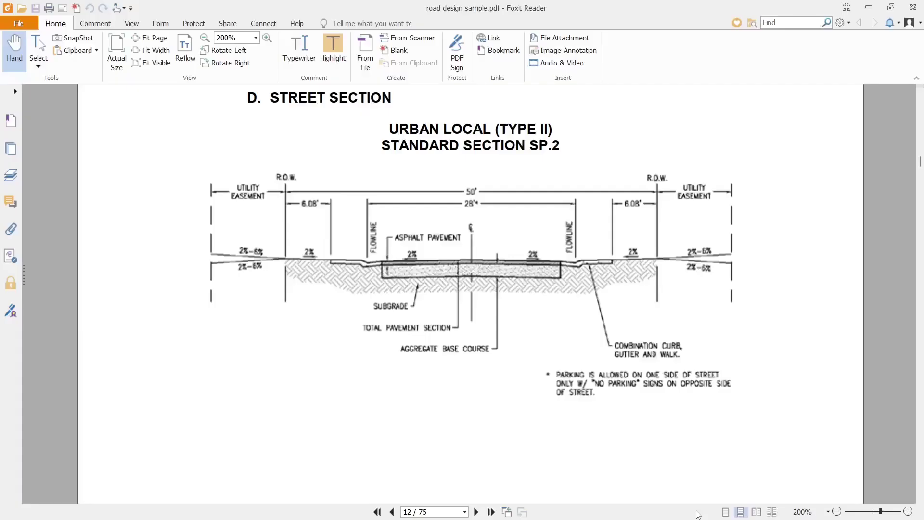
left_click_drag(452, 249, 449, 271)
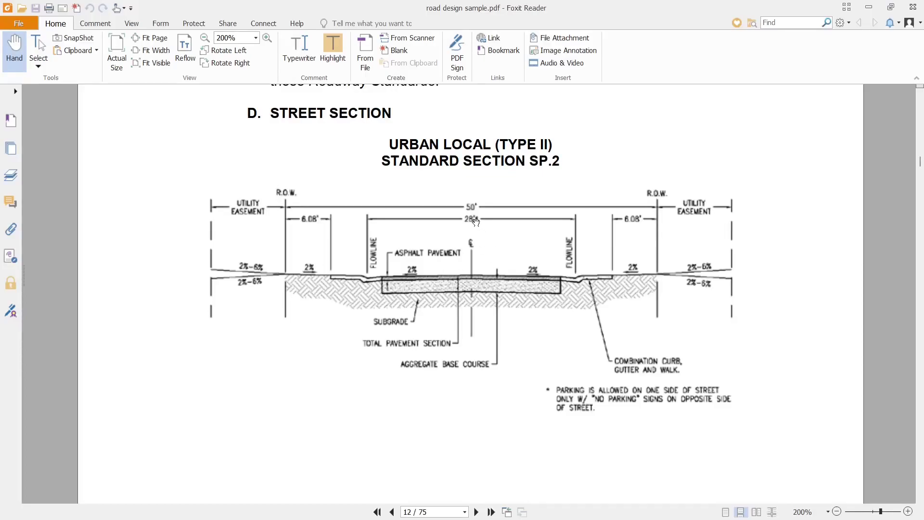
scroll(419, 250, "up", 3)
scroll(449, 243, "down", 2)
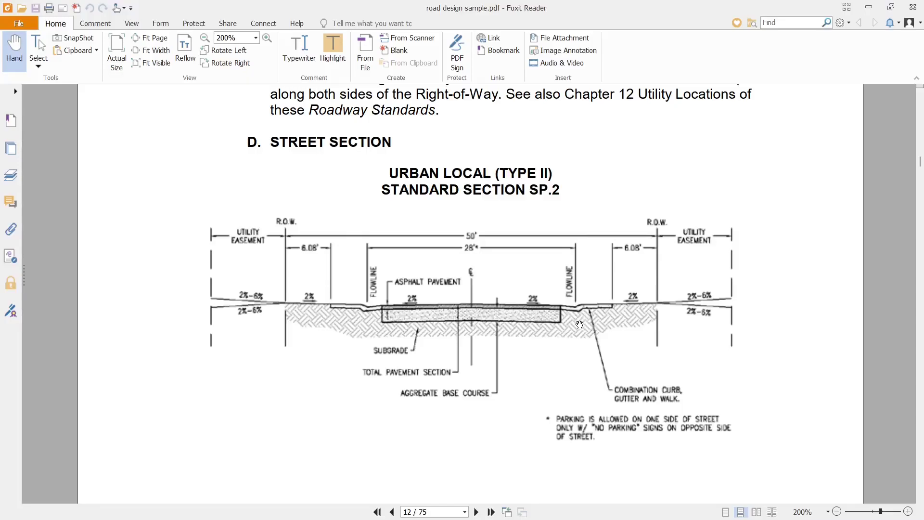
scroll(578, 325, "up", 3, "ctrl")
scroll(579, 327, "down", 3, "ctrl")
scroll(574, 283, "up", 1, "ctrl")
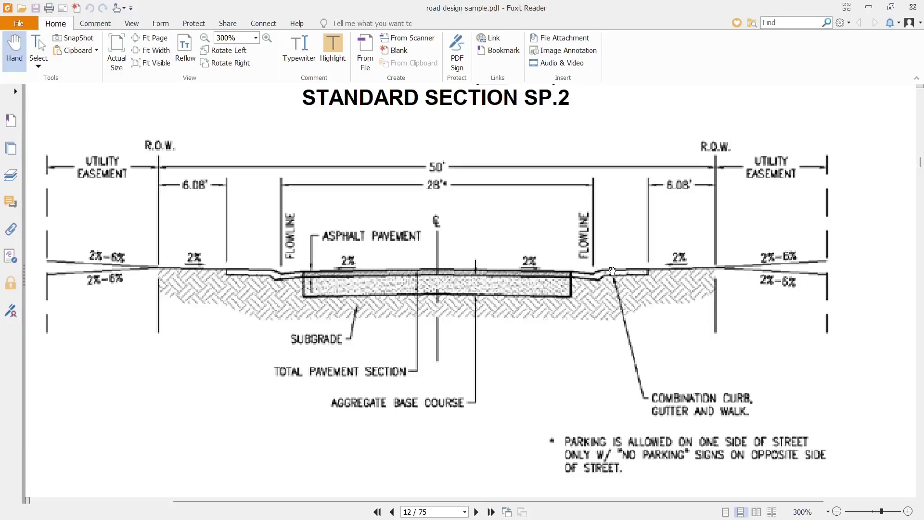
scroll(592, 272, "down", 1, "ctrl")
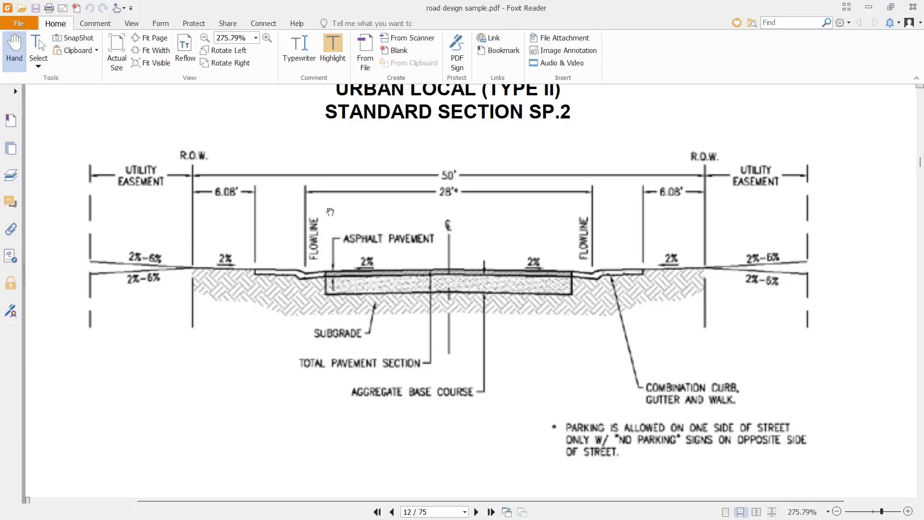
left_click_drag(357, 220, 440, 246)
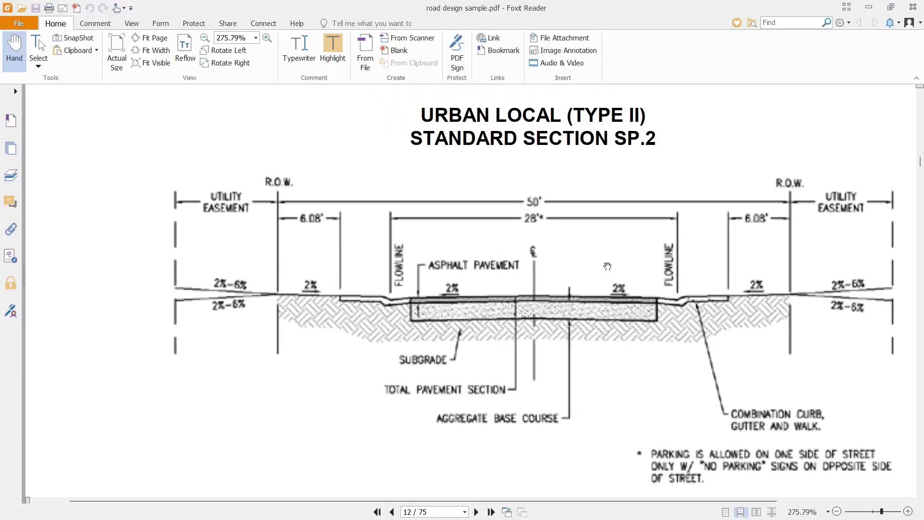
scroll(603, 266, "down", 1)
scroll(546, 236, "down", 2, "ctrl")
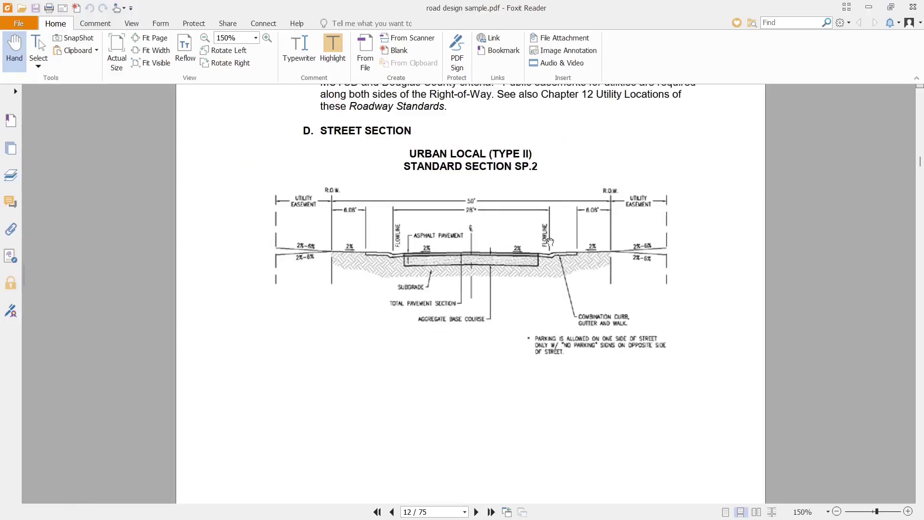
scroll(549, 207, "down", 2, "ctrl")
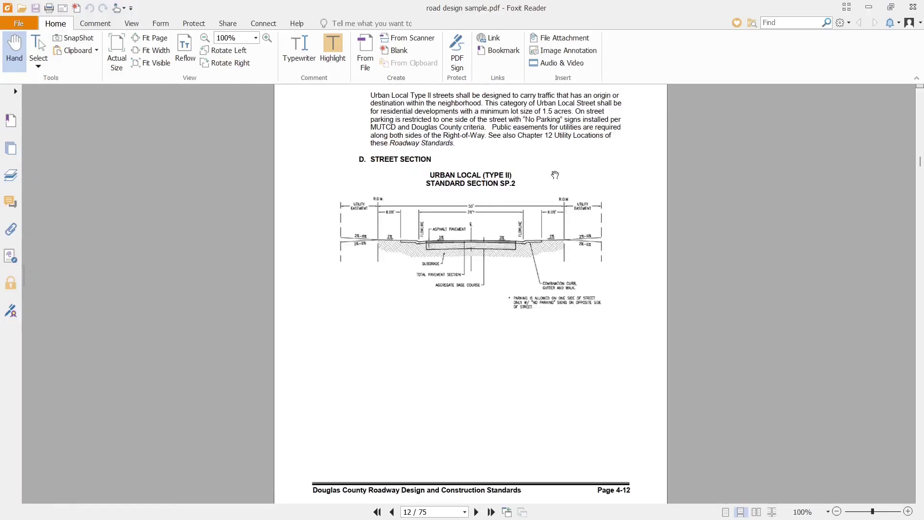
scroll(423, 210, "up", 3, "ctrl")
scroll(419, 207, "up", 1)
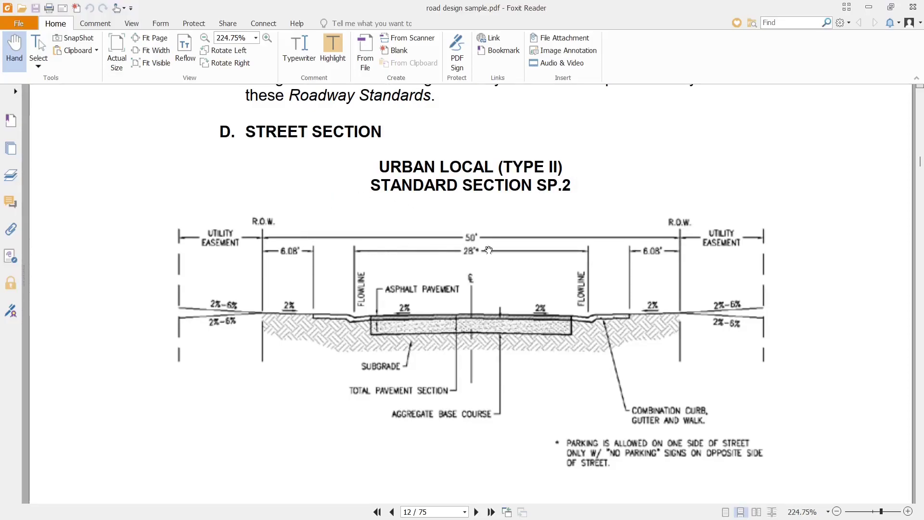
Return to Civil 3D and draw a 300-long horizontal polyline with Ortho on
left_click(891, 7)
left_click(855, 15)
key("Return")
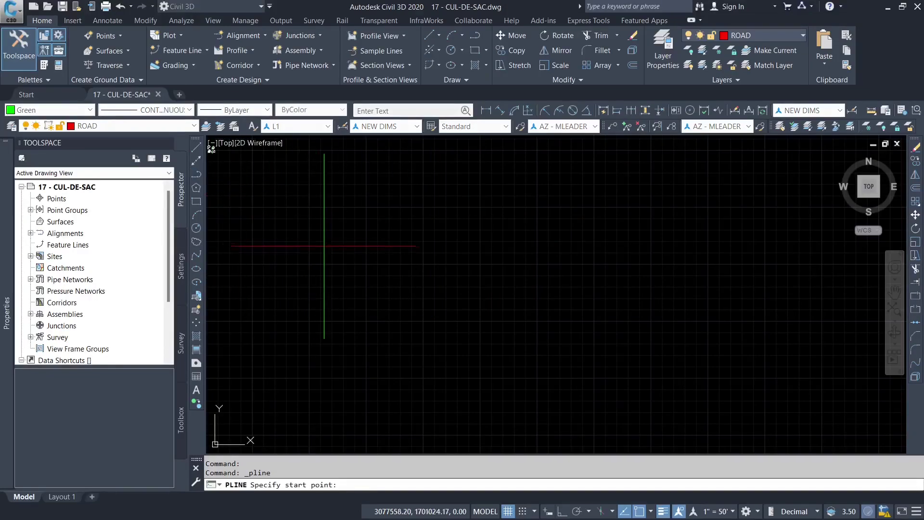
left_click(312, 256)
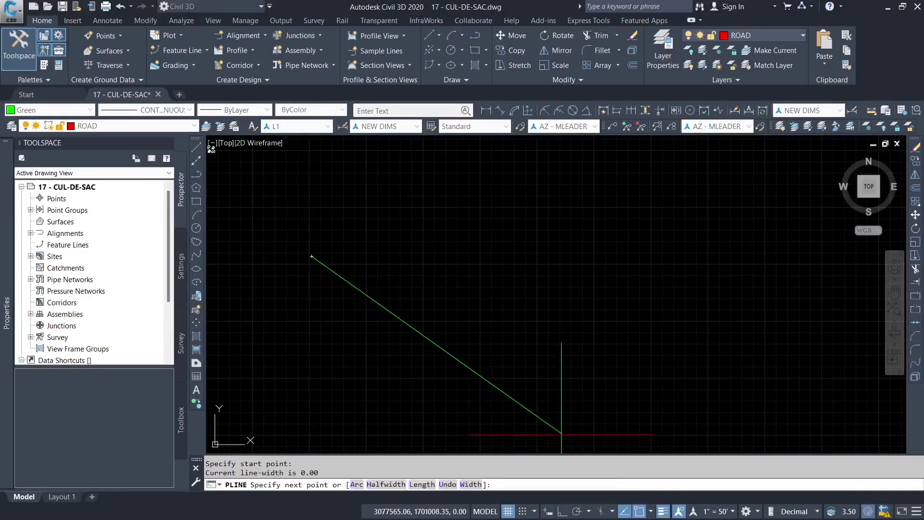
left_click(561, 511)
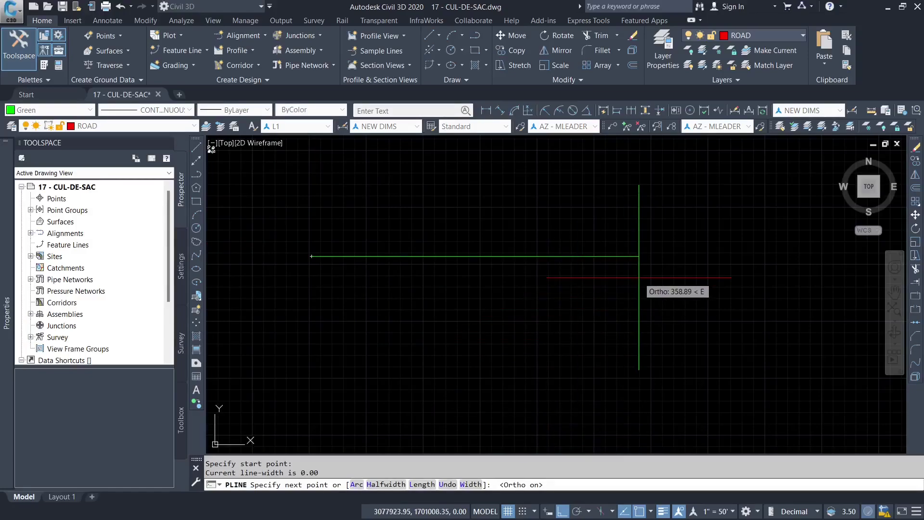
key("Return")
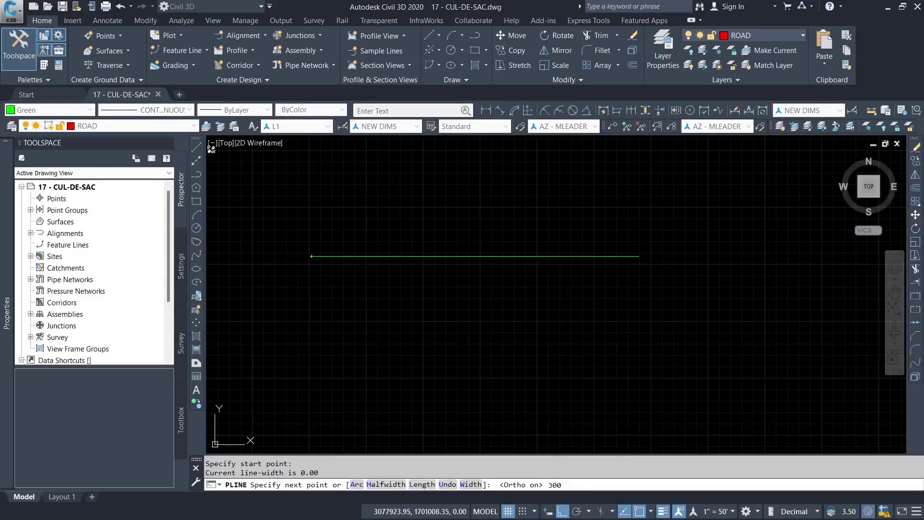
key("Escape")
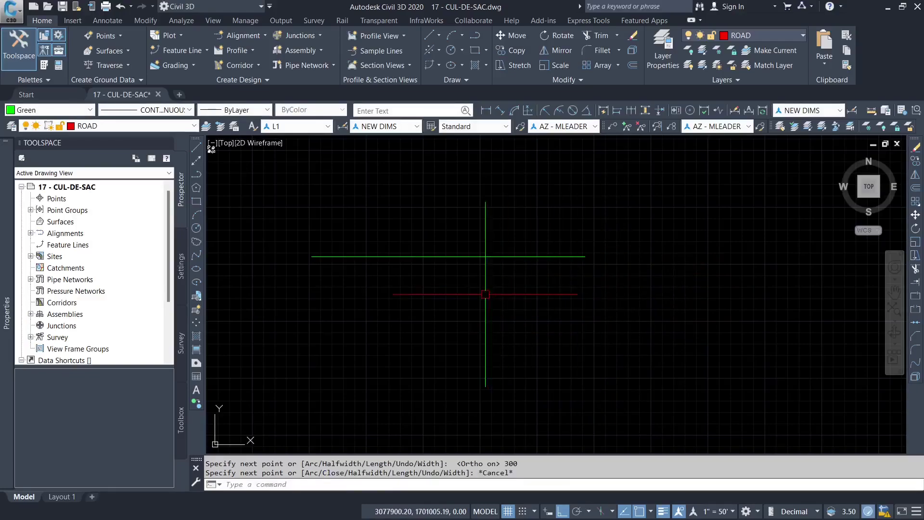
Offset the line 50 downward and select both right-of-way lines
scroll(409, 295, "up", 2)
type("0")
key("Return")
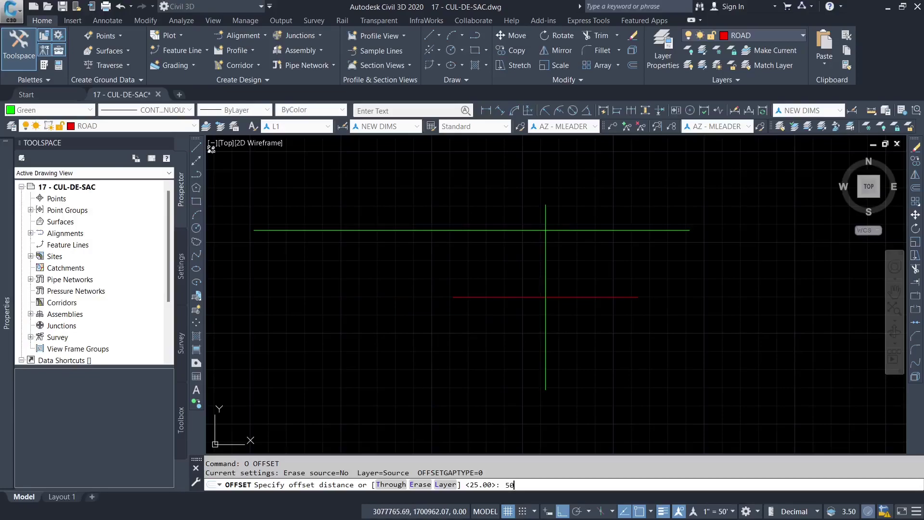
type("50")
key("Return")
left_click(506, 229)
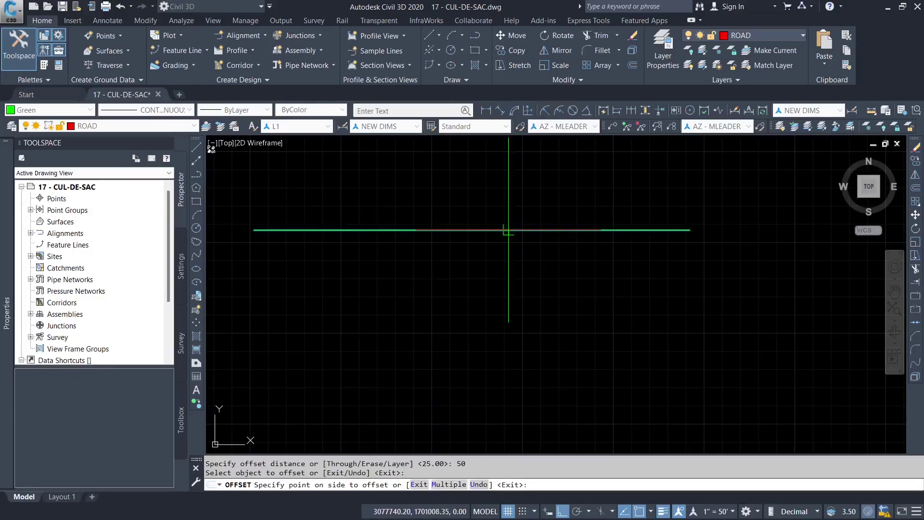
left_click(532, 391)
key("Escape")
left_click(593, 347)
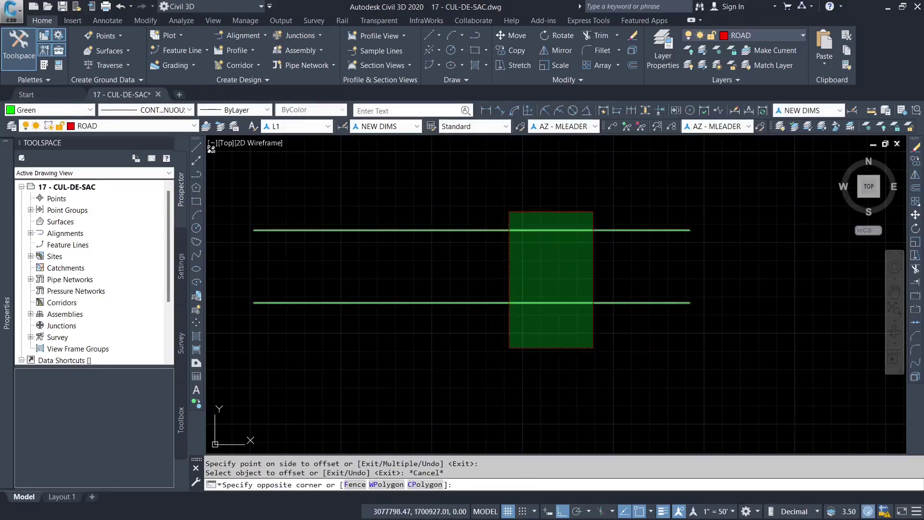
left_click(500, 211)
Colour both right-of-way lines Cyan
left_click(52, 111)
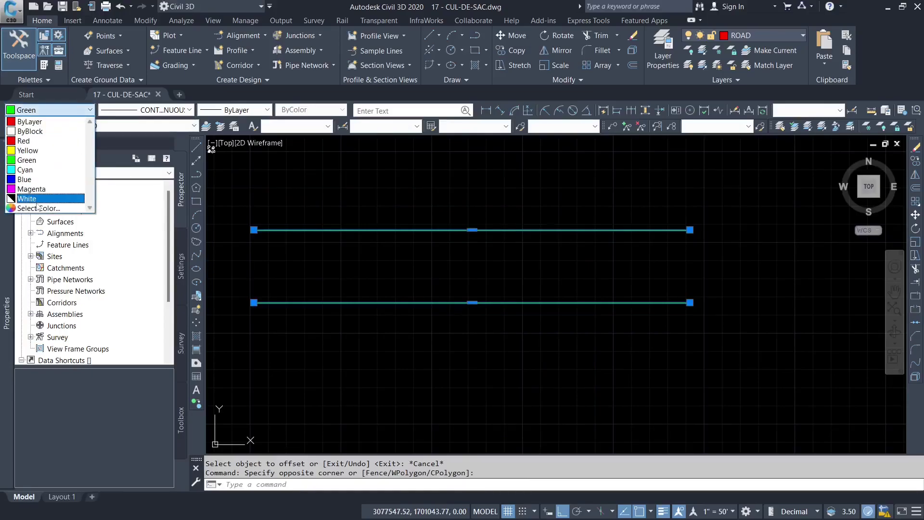
left_click(29, 169)
key("Escape")
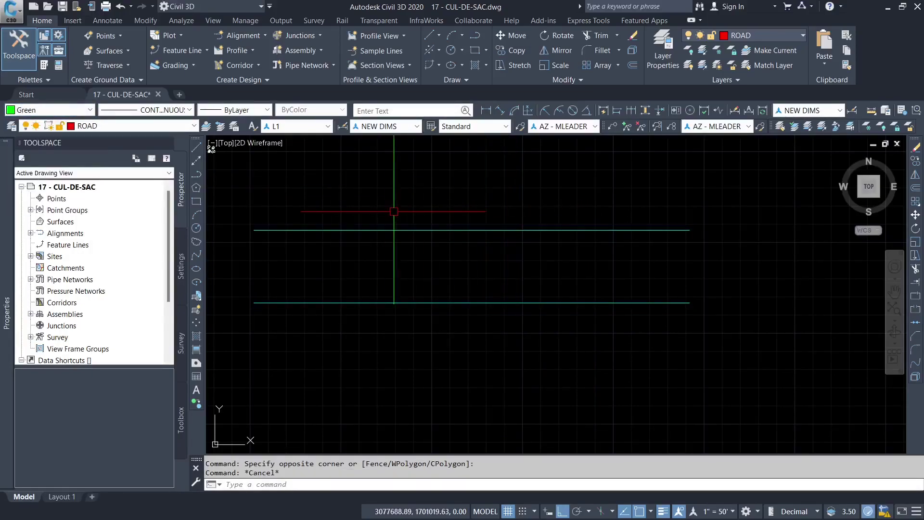
Add an R/W multileader label above the upper line using MLD
type("MLD")
key("Return")
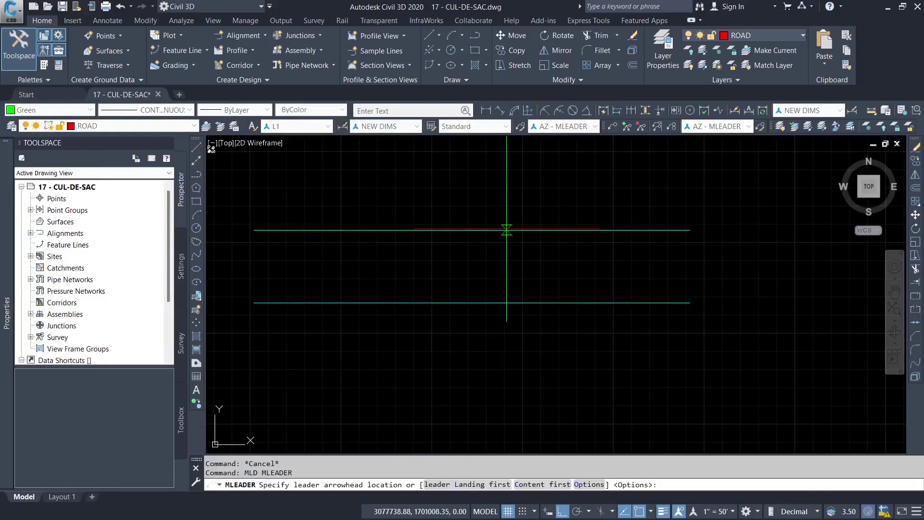
left_click(499, 229)
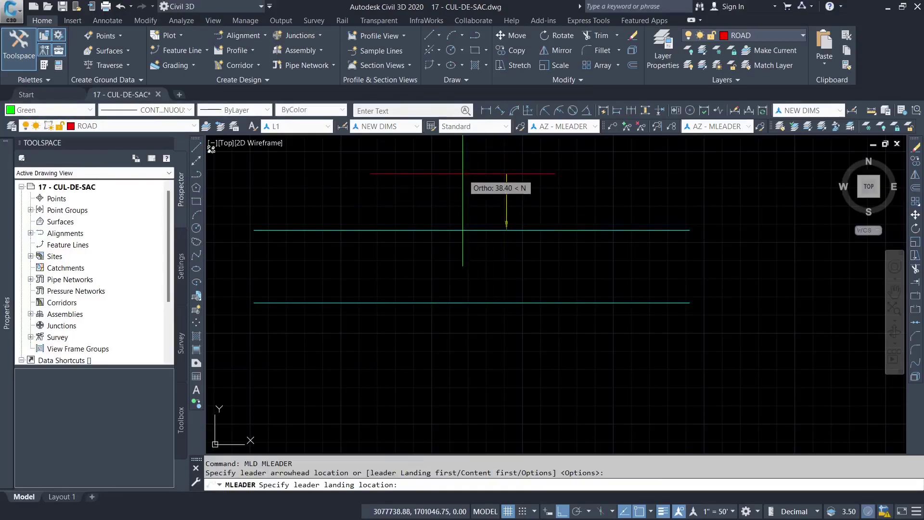
left_click(562, 511)
left_click(480, 189)
type("R/W")
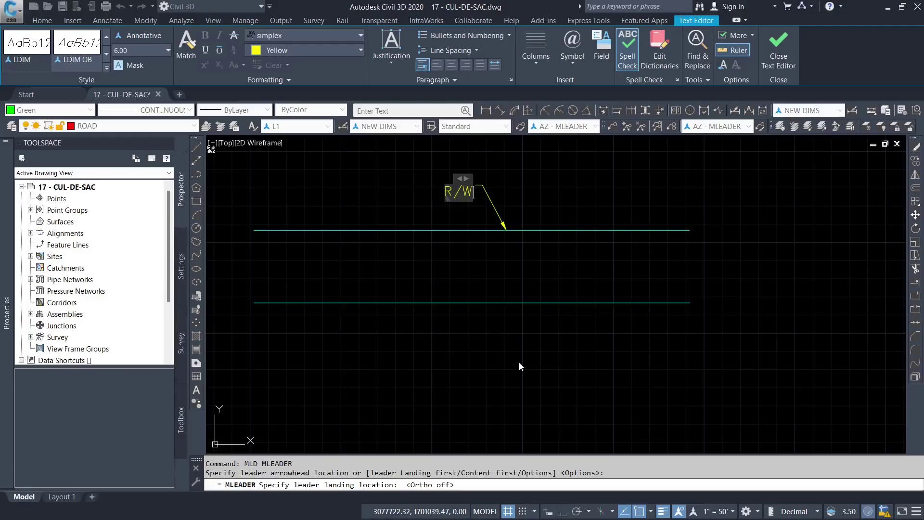
left_click(519, 367)
Add a matching R/W leader label below the lower line
key("Return")
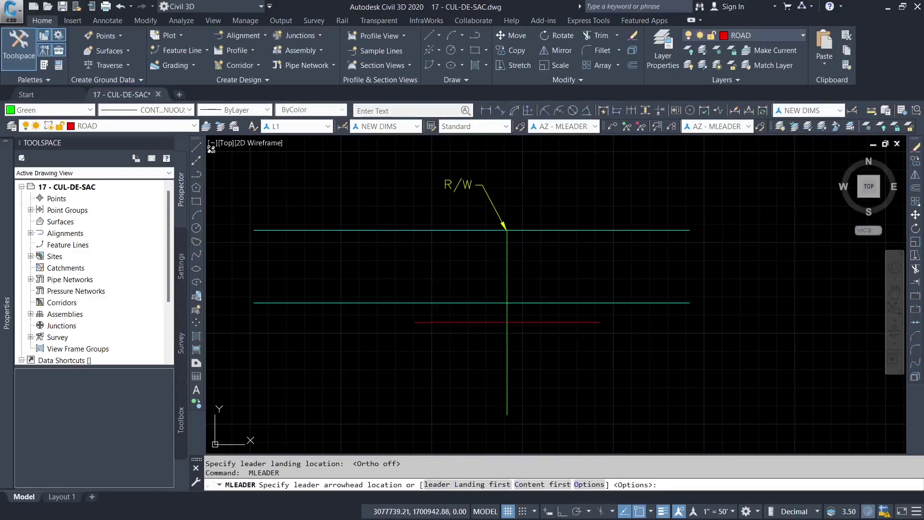
left_click(510, 303)
left_click(476, 353)
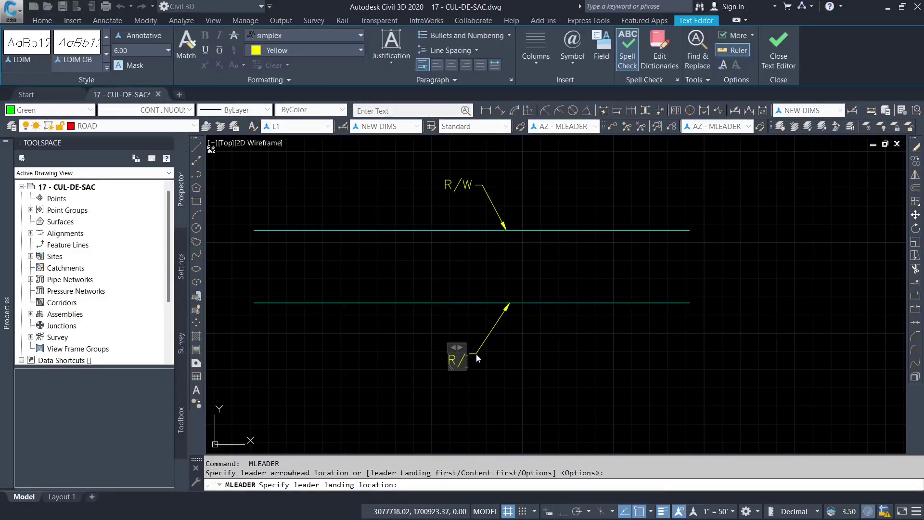
type("R/W")
left_click(596, 379)
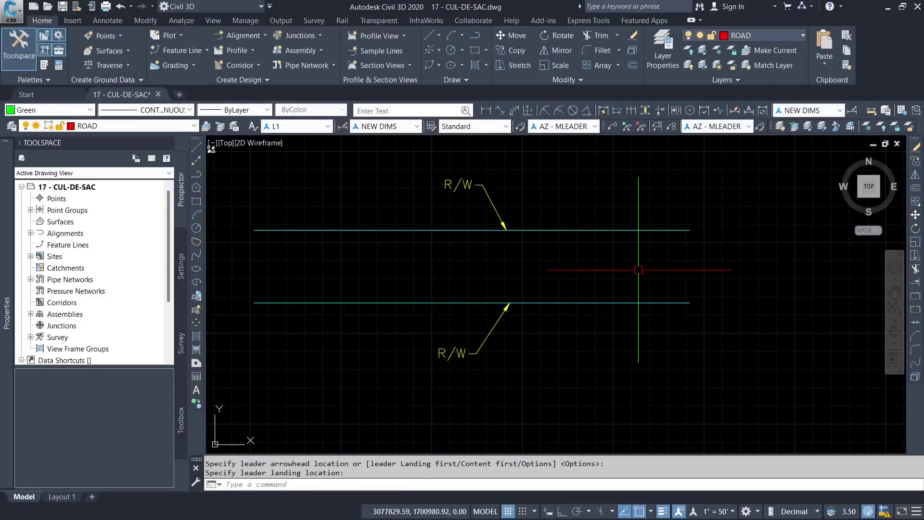
Add an aligned 50.0 dimension spanning the two R/W lines
left_click(500, 111)
left_click(391, 302)
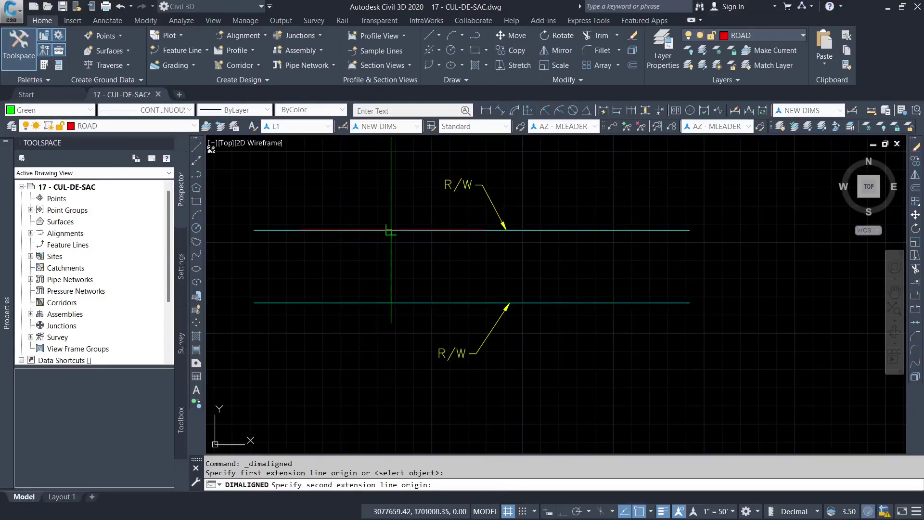
left_click(391, 230)
left_click(389, 267)
scroll(357, 279, "up", 4)
scroll(448, 269, "down", 2)
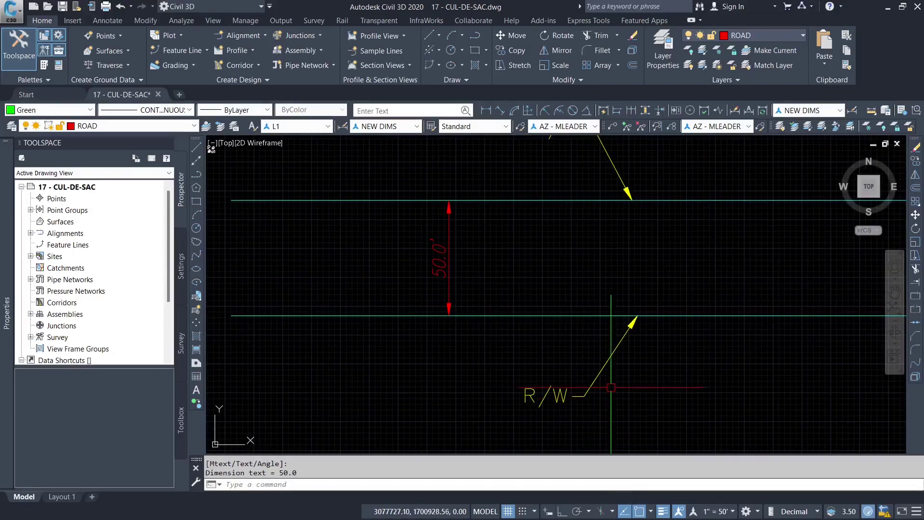
Compare the 50' width against the road design PDF, then hide the PDF
left_click(669, 513)
left_click(695, 511)
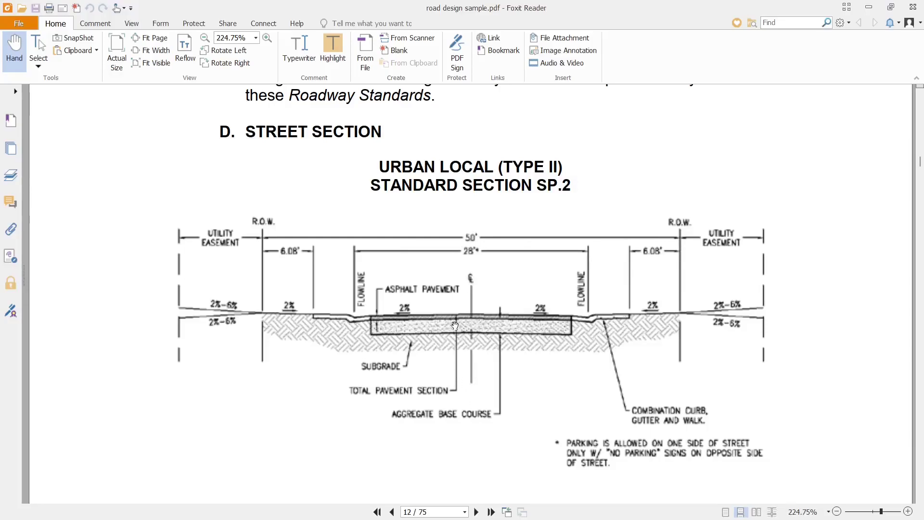
left_click(869, 8)
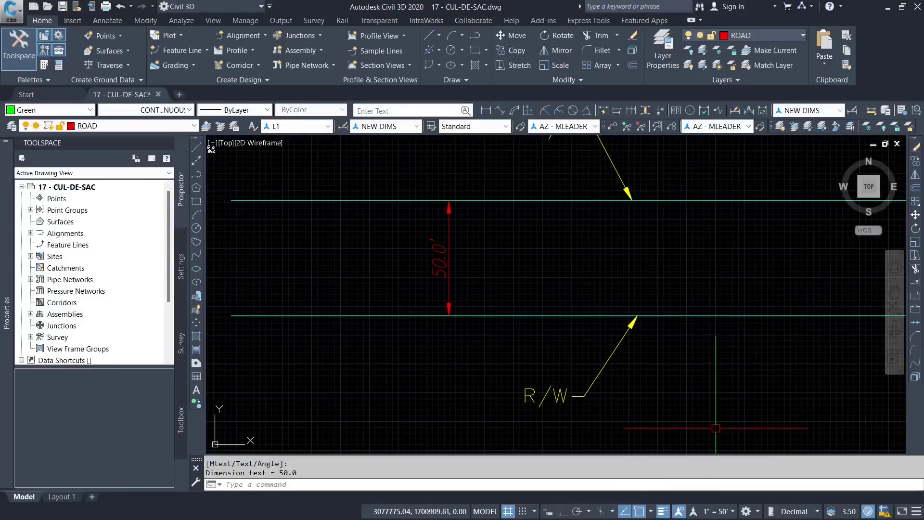
Offset the lower R/W line 25 upward to create the centreline
scroll(524, 208, "up", 2)
type("o")
key("Return")
type("25")
key("Return")
left_click(516, 378)
left_click(488, 267)
scroll(488, 267, "down", 2)
scroll(556, 271, "up", 2)
key("Escape")
Set the centreline's colour to ByBlock and its linetype to CENTER
left_click(556, 270)
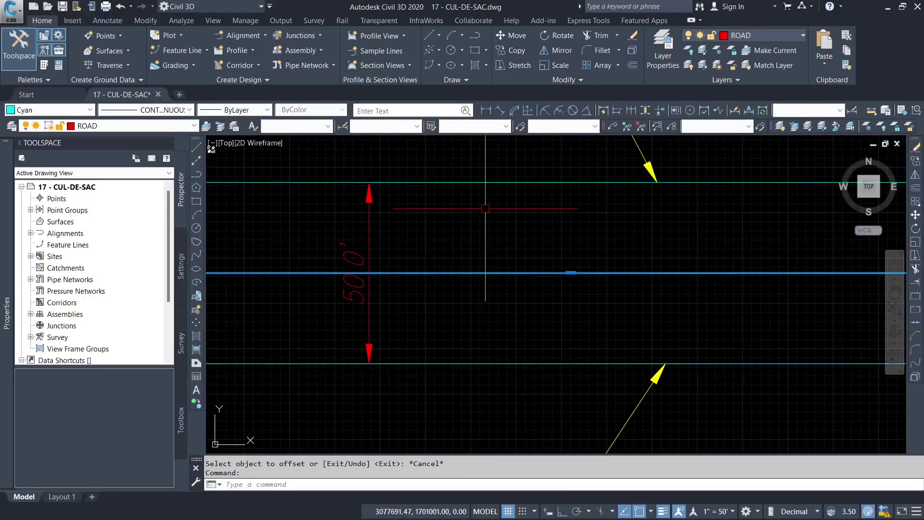
left_click(54, 111)
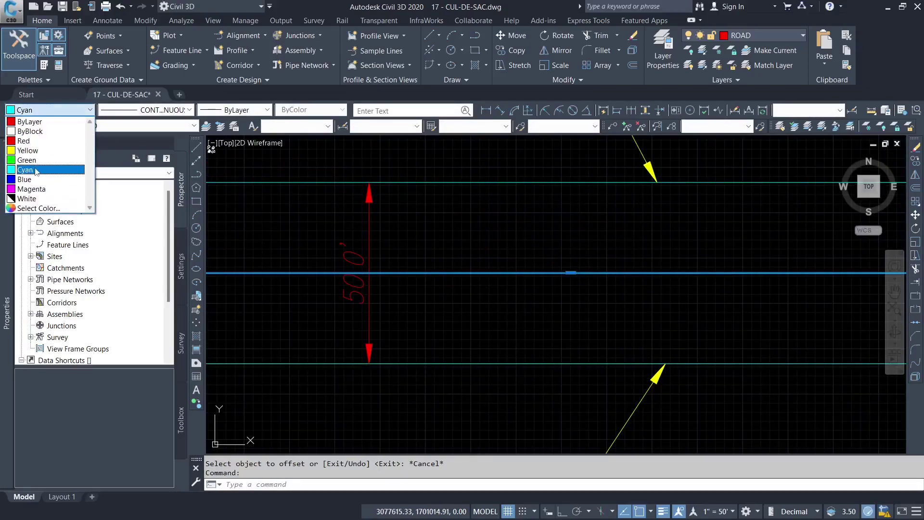
left_click(43, 133)
left_click(153, 110)
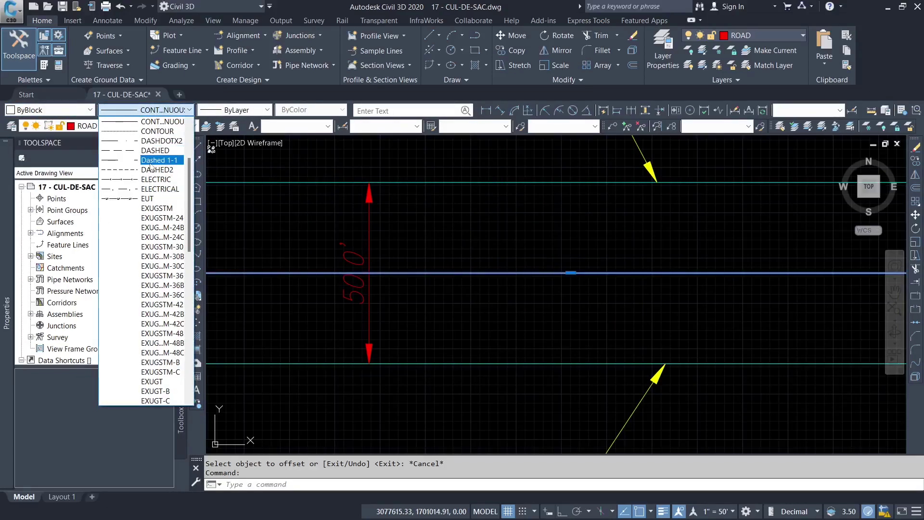
scroll(152, 179, "up", 1)
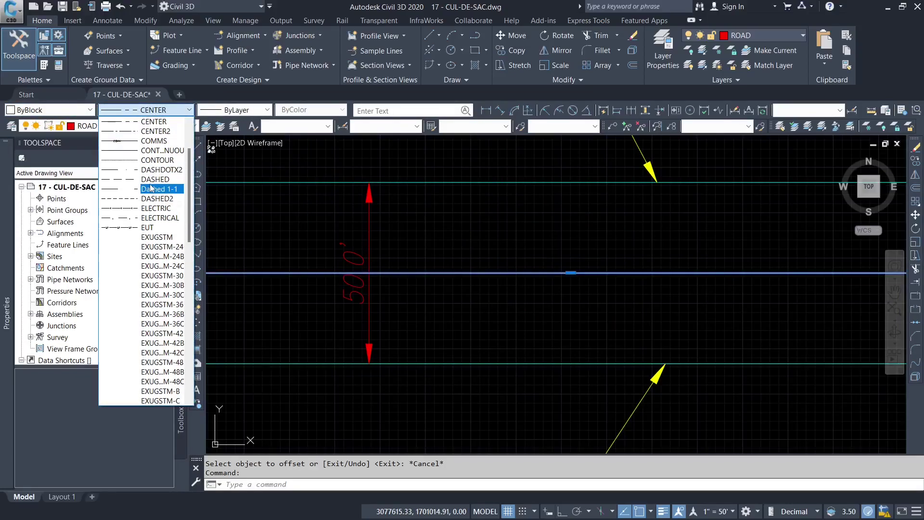
left_click(151, 121)
Set the centreline's linetype scale to 4
mouse_move(17, 245)
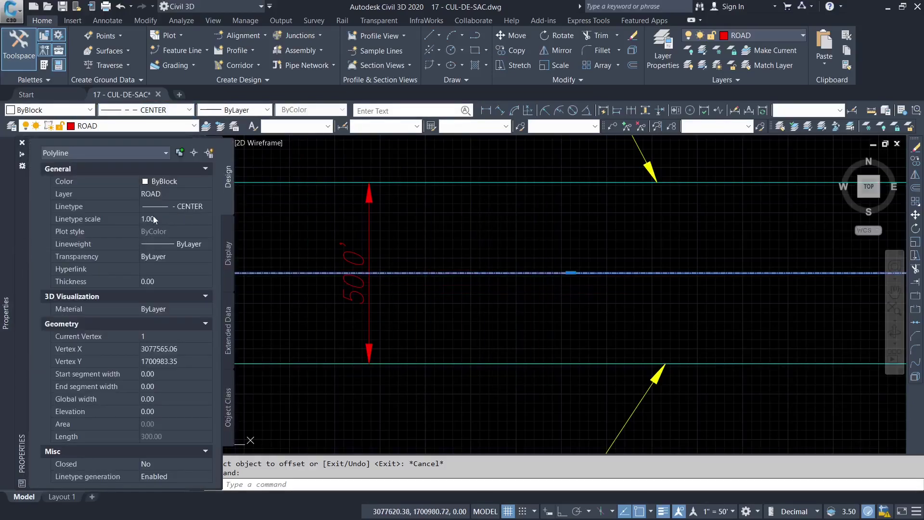
type("4")
key("Return")
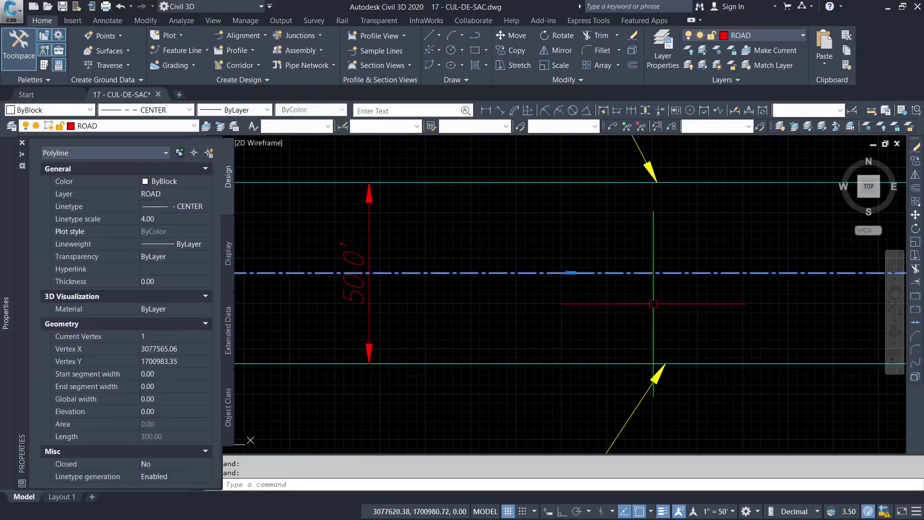
key("Escape")
scroll(356, 264, "down", 6)
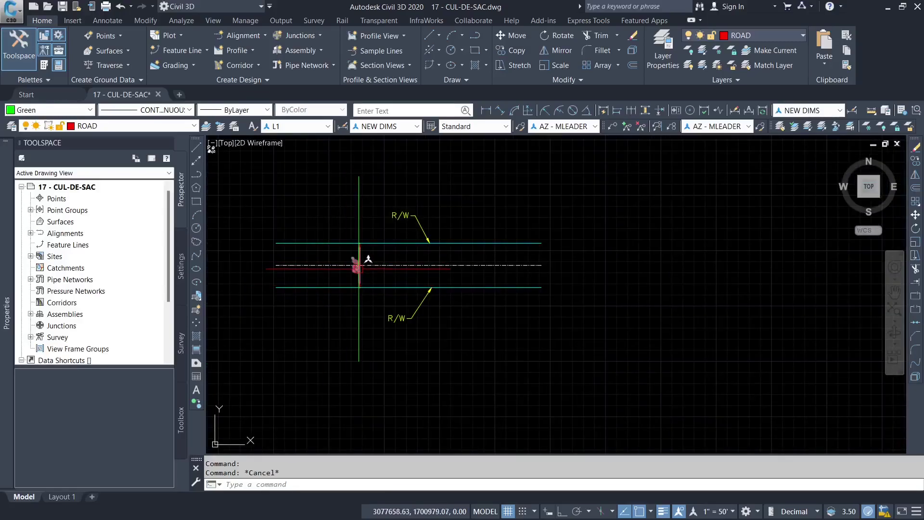
scroll(371, 280, "up", 4)
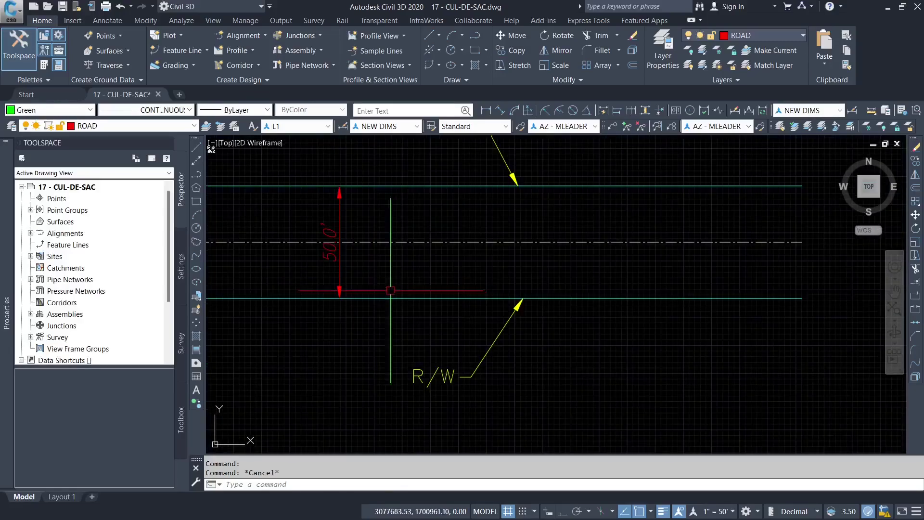
Add an aligned 25.0 dimension from the centreline to the lower R/W line
left_click(499, 110)
scroll(383, 264, "up", 4)
left_click(386, 208)
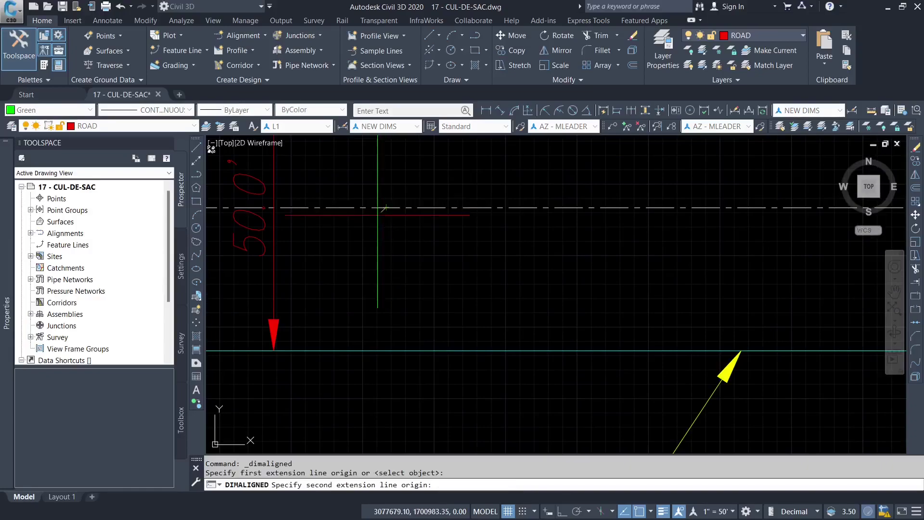
left_click(385, 352)
left_click(387, 289)
scroll(336, 290, "down", 4)
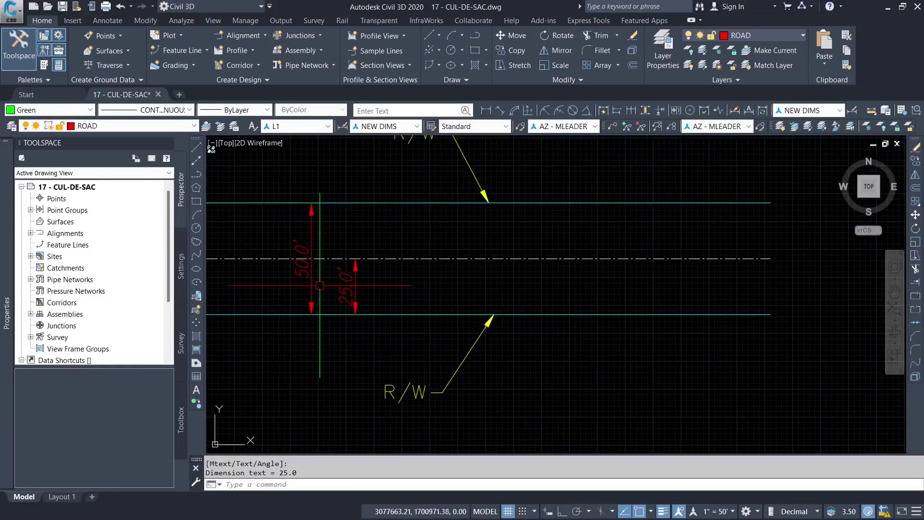
scroll(409, 252, "down", 2)
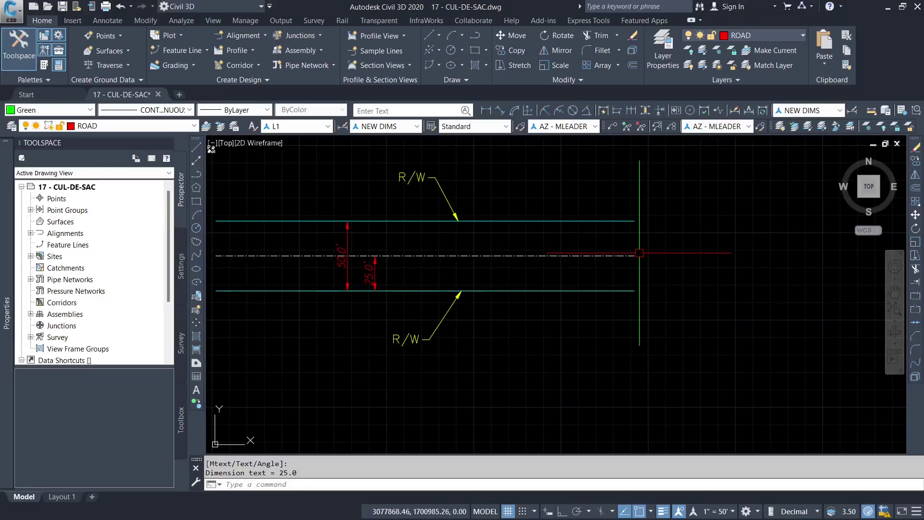
scroll(640, 254, "up", 4)
scroll(640, 253, "down", 4)
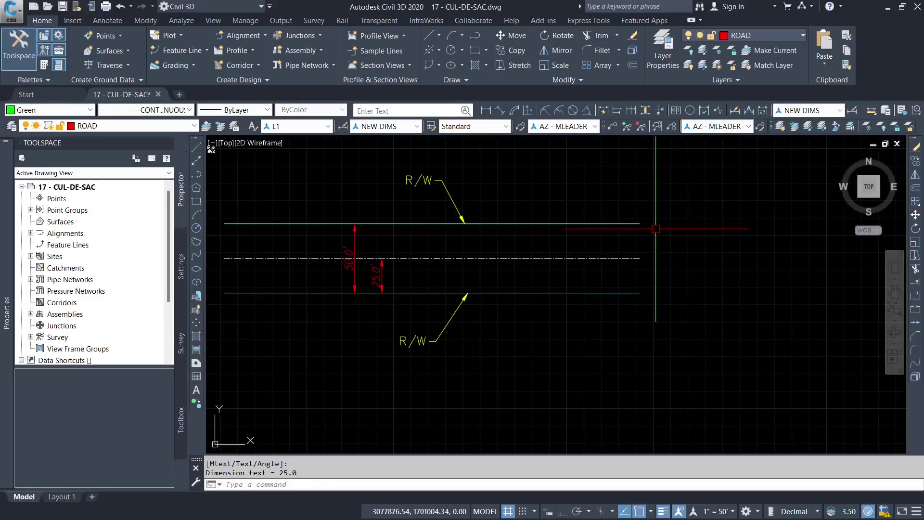
scroll(654, 237, "up", 2)
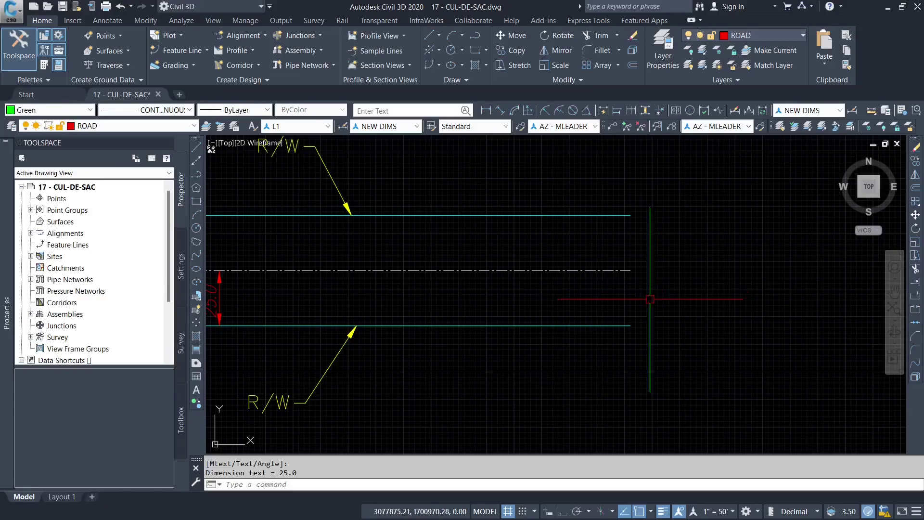
Draw a radius-50 circle centred on the centreline's right end
type("c")
key("Return")
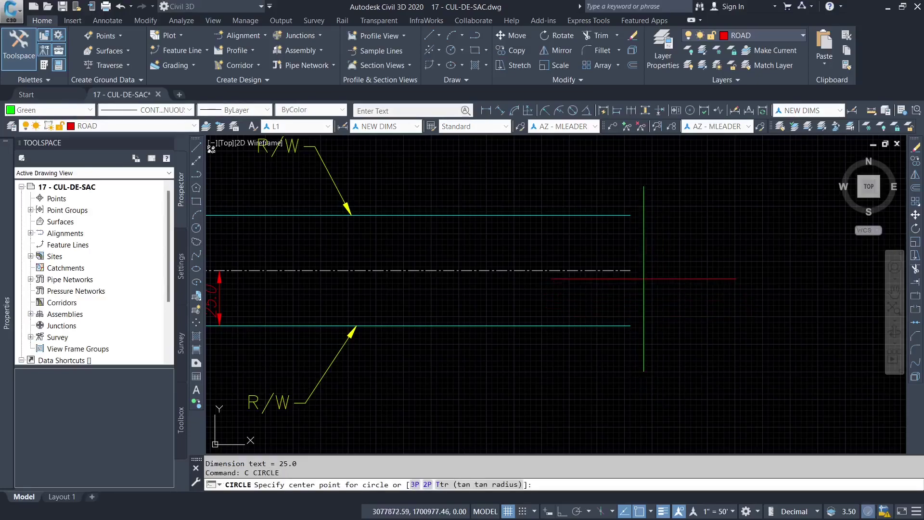
left_click(631, 270)
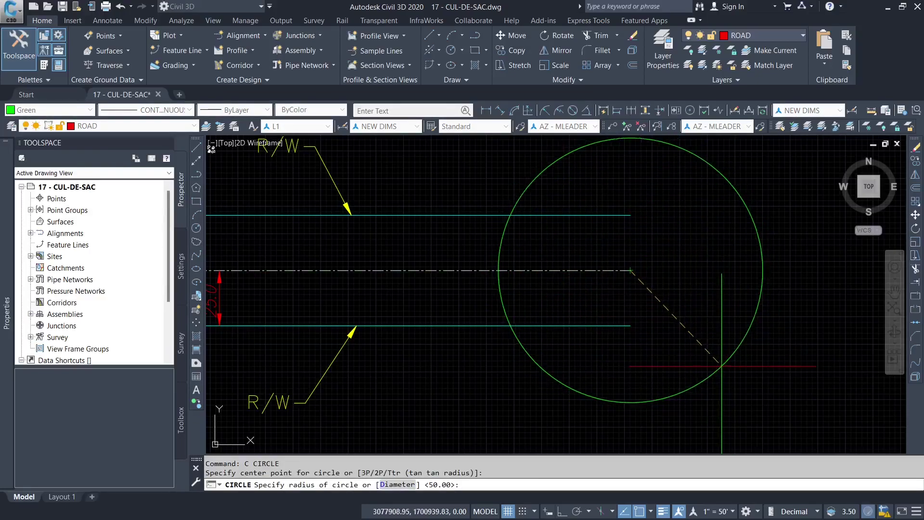
type("5")
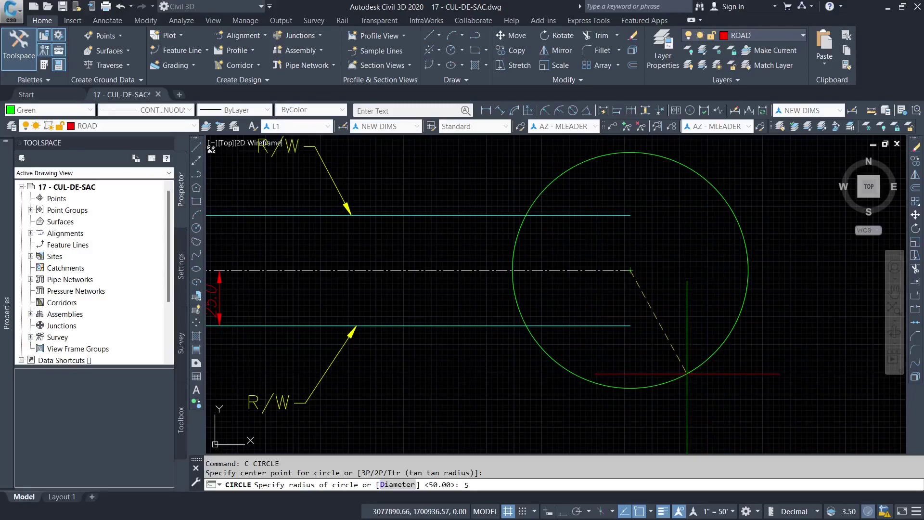
type("0")
key("Return")
Use Match Properties (MA) so the circle takes the R/W lines' cyan colour
type("MA")
key("Return")
left_click(499, 211)
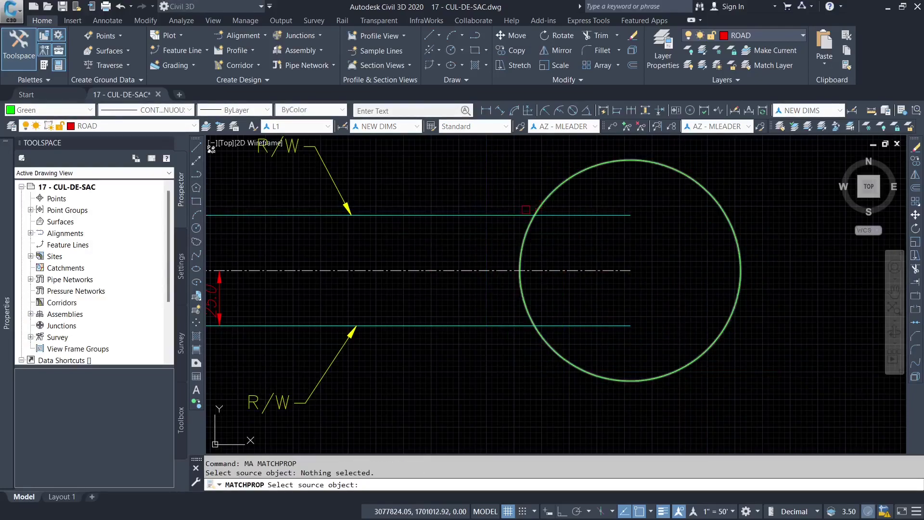
left_click(539, 203)
right_click(544, 168)
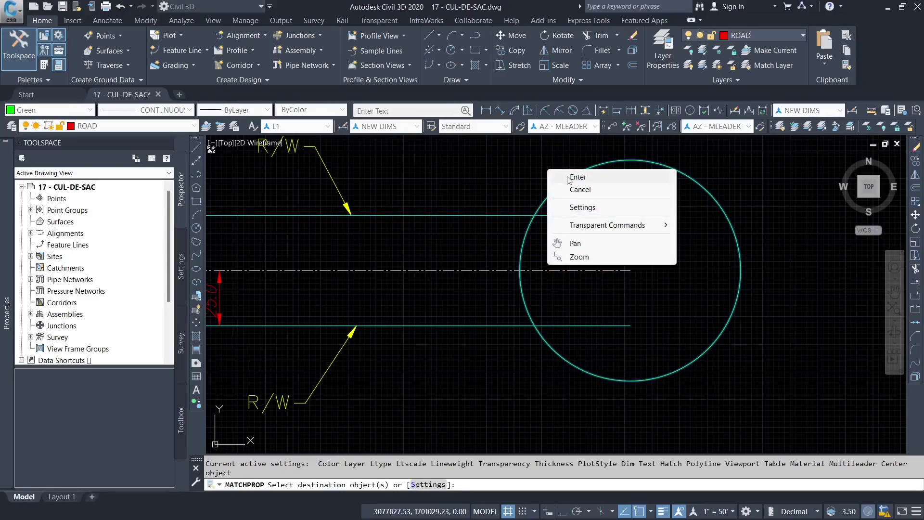
left_click(549, 175)
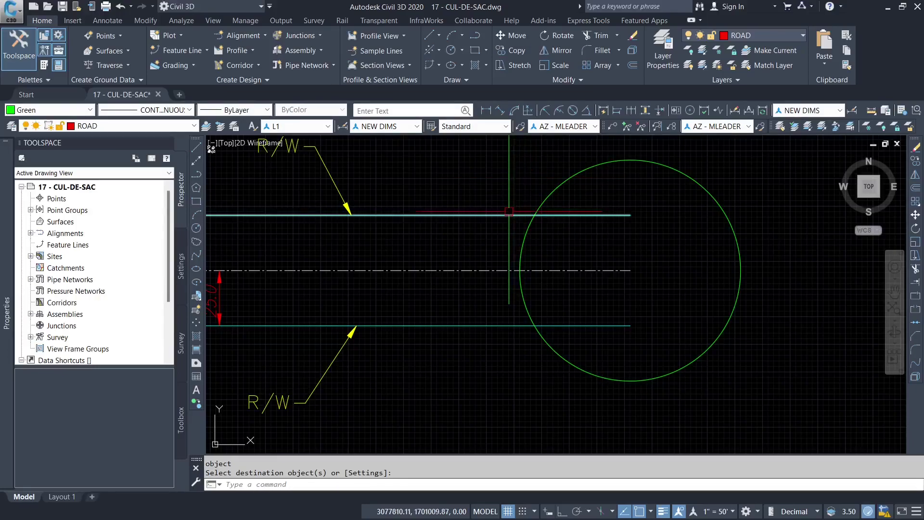
key("Return")
left_click(529, 204)
left_click(530, 215)
Draw a radius-25 Tan-Tan-Radius circle tangent to the lower R/W line and the big circle
key("Escape")
scroll(575, 280, "down", 4)
scroll(550, 295, "up", 6)
scroll(577, 248, "down", 4)
scroll(593, 250, "up", 5)
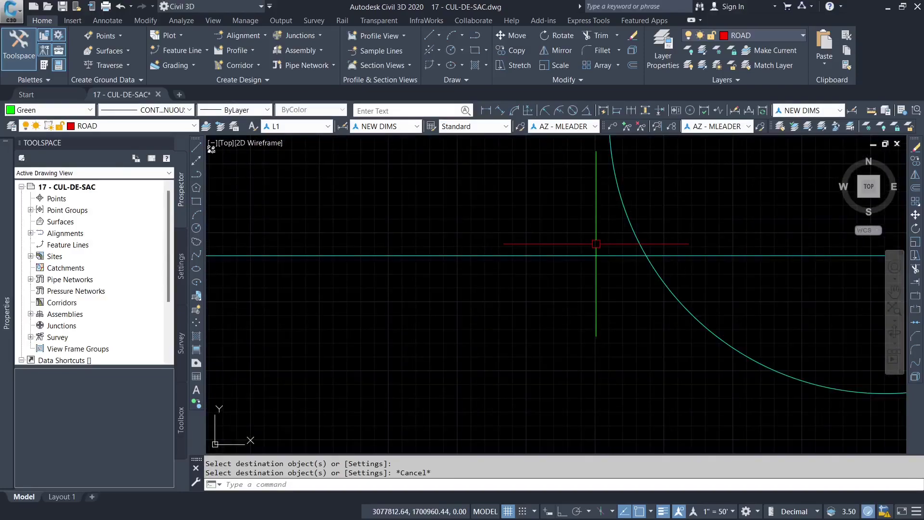
scroll(510, 292, "down", 5)
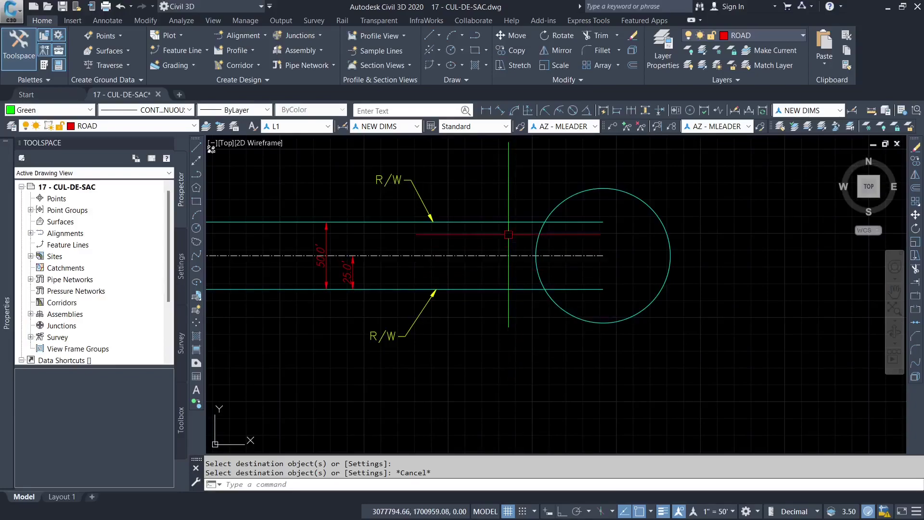
scroll(520, 213, "up", 6)
scroll(548, 241, "down", 4)
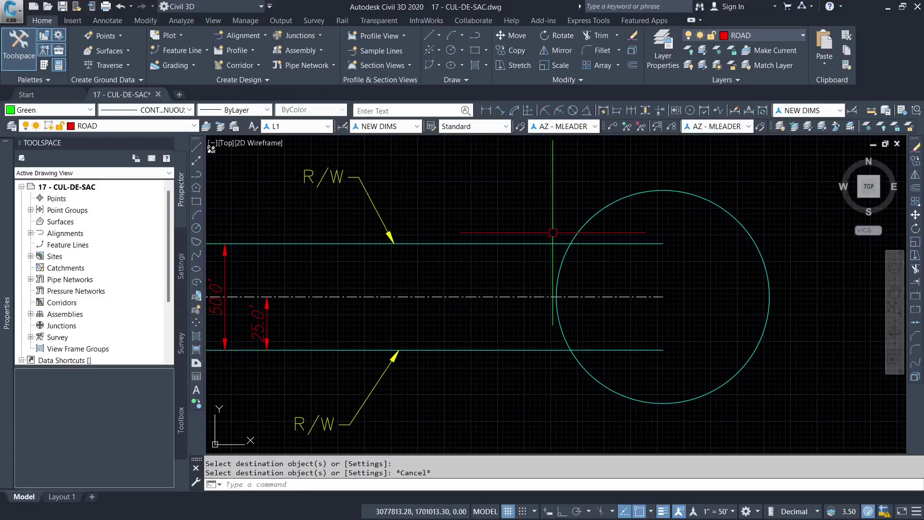
left_click(196, 228)
scroll(520, 231, "down", 3)
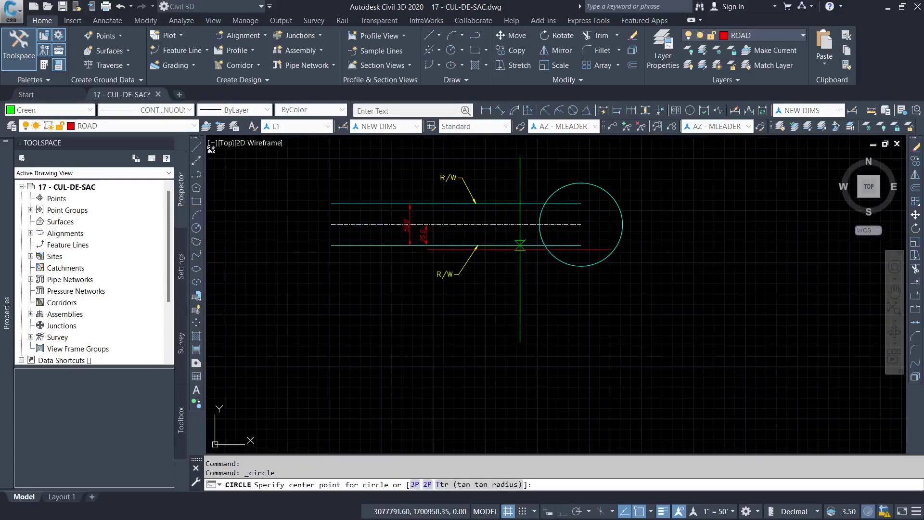
scroll(523, 252, "up", 4)
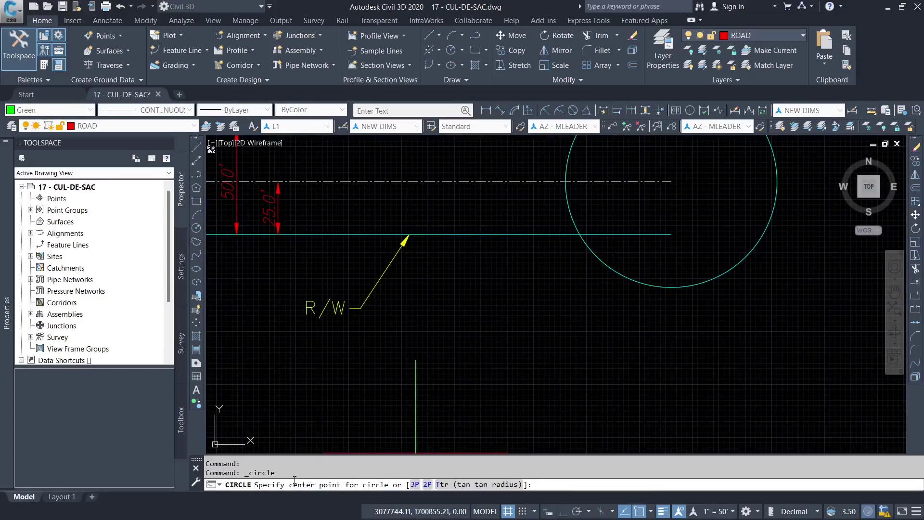
left_click(444, 485)
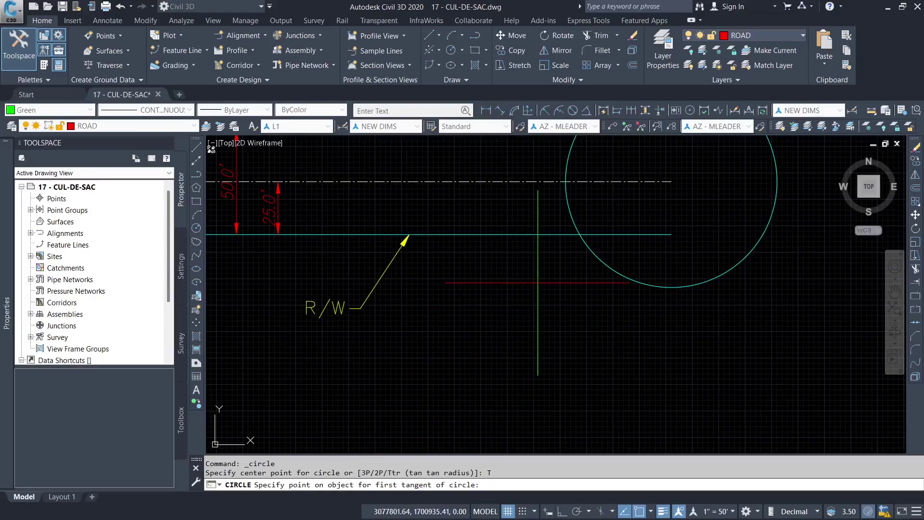
left_click(524, 234)
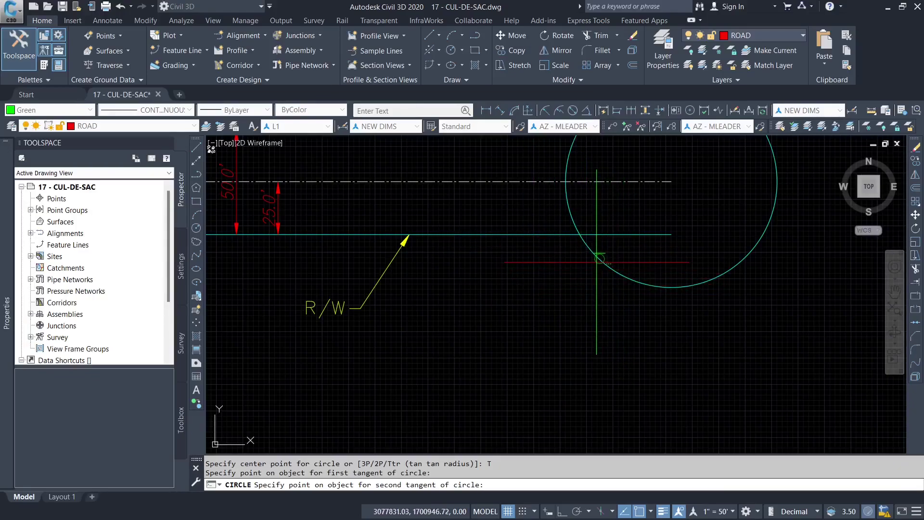
left_click(595, 257)
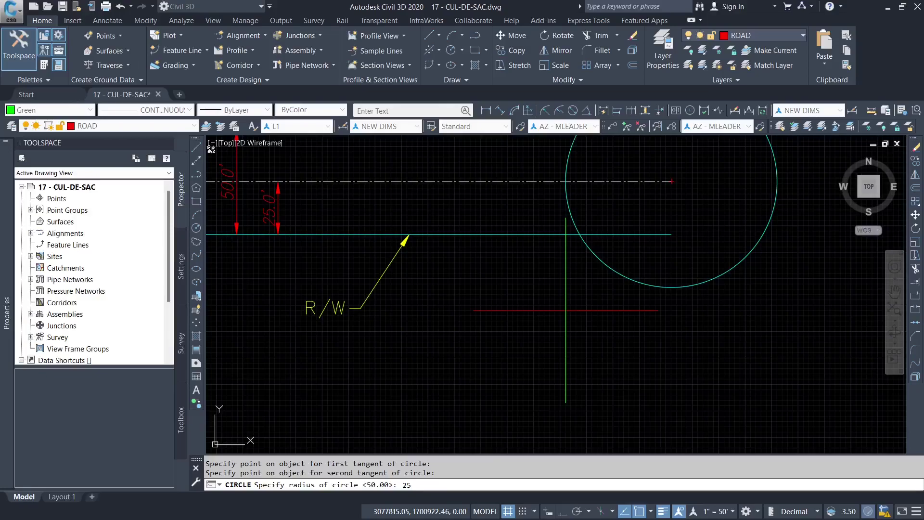
key("Return")
scroll(592, 385, "down", 4)
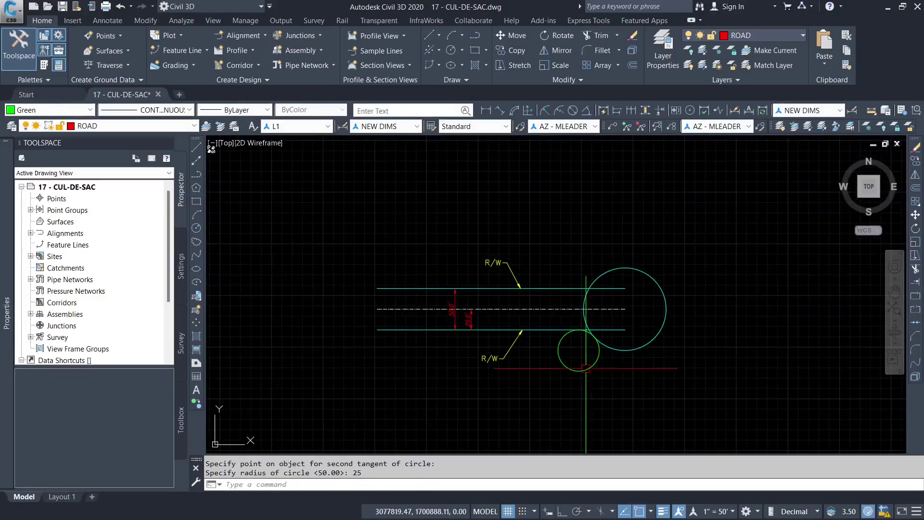
scroll(586, 365, "up", 6)
scroll(558, 269, "down", 4)
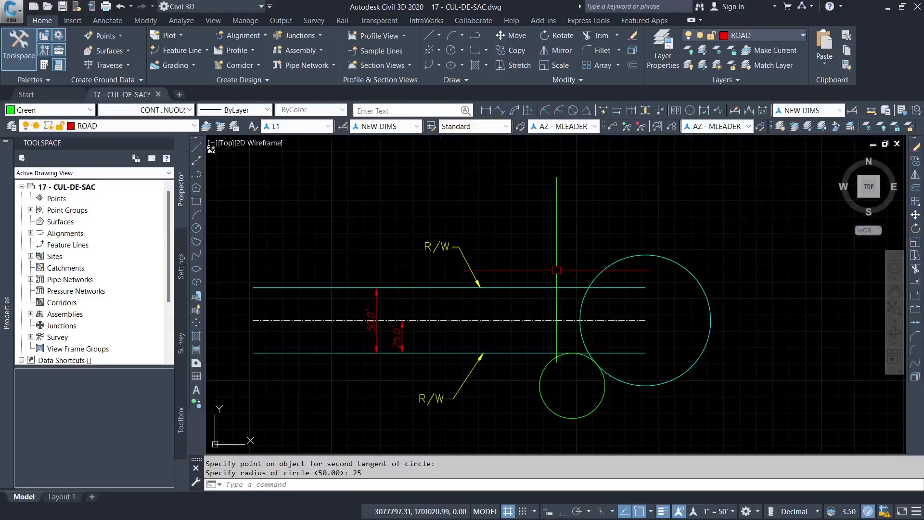
Draw a second radius-25 circle tangent to the upper R/W line and the big circle
key("Return")
scroll(568, 289, "up", 4)
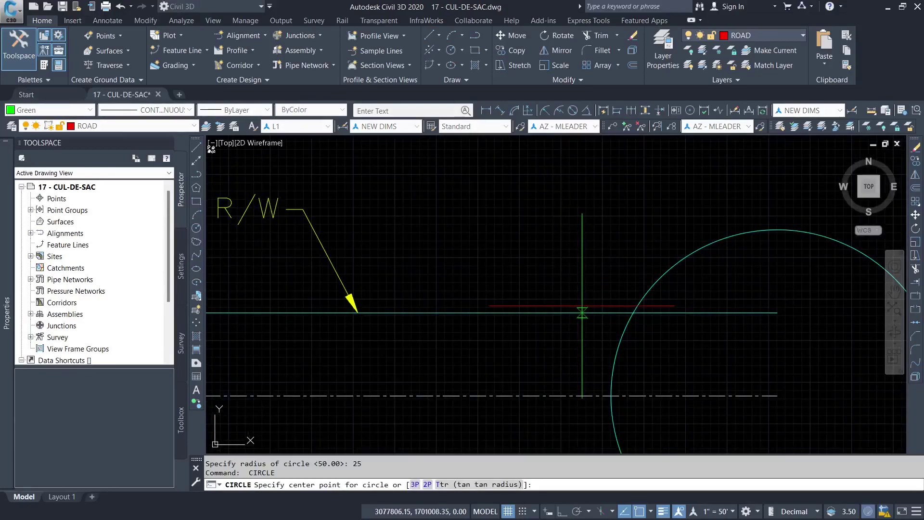
left_click(472, 484)
left_click(567, 312)
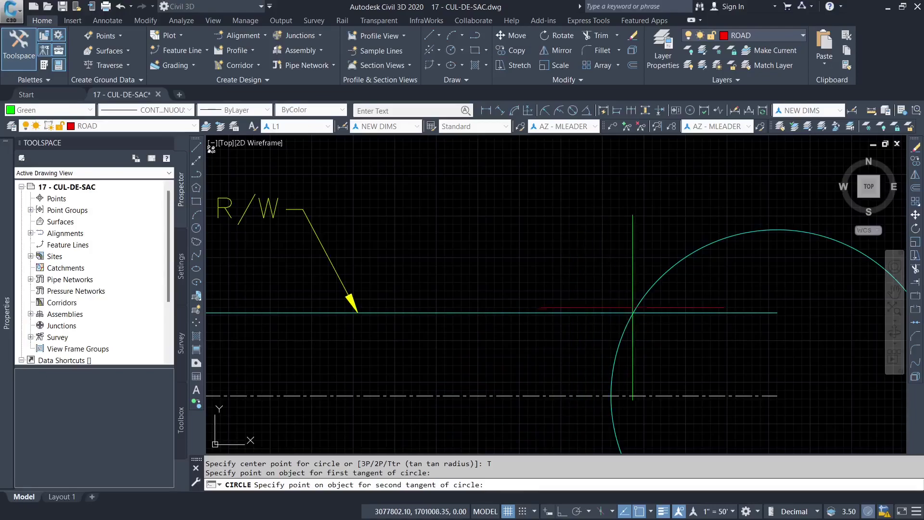
left_click(670, 268)
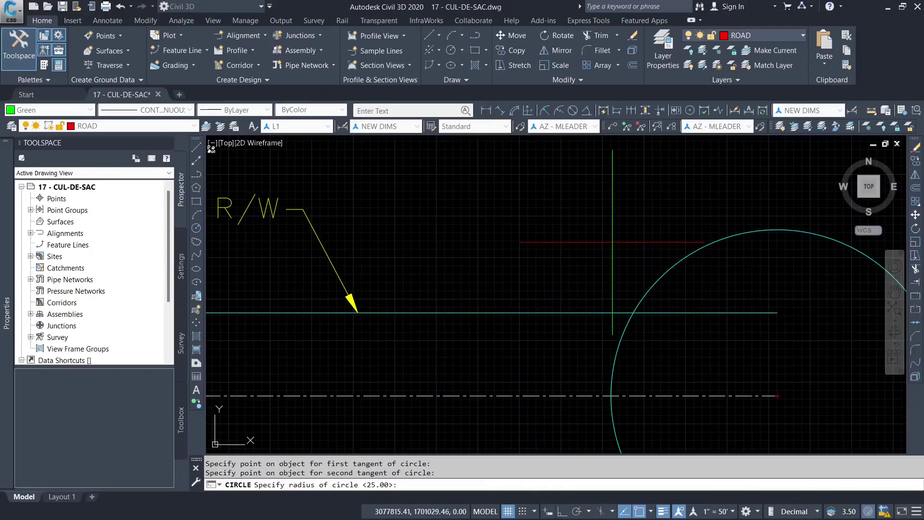
key("Return")
scroll(607, 251, "down", 5)
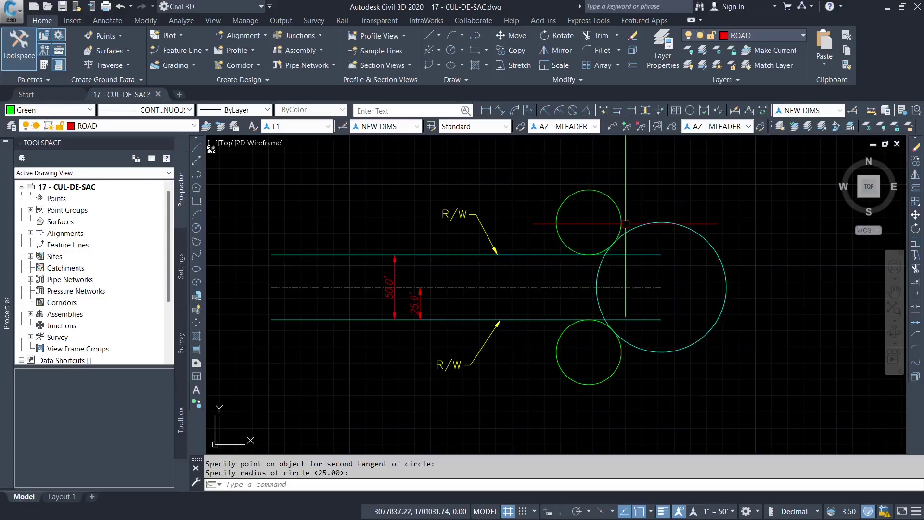
Copy the big circle's properties onto the small circles with MATCHPROP
type("ma")
key("Return")
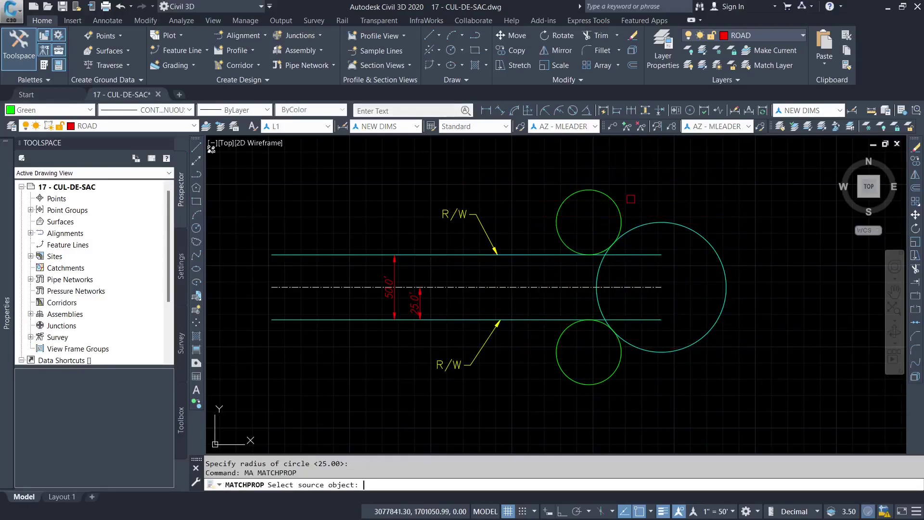
left_click(639, 225)
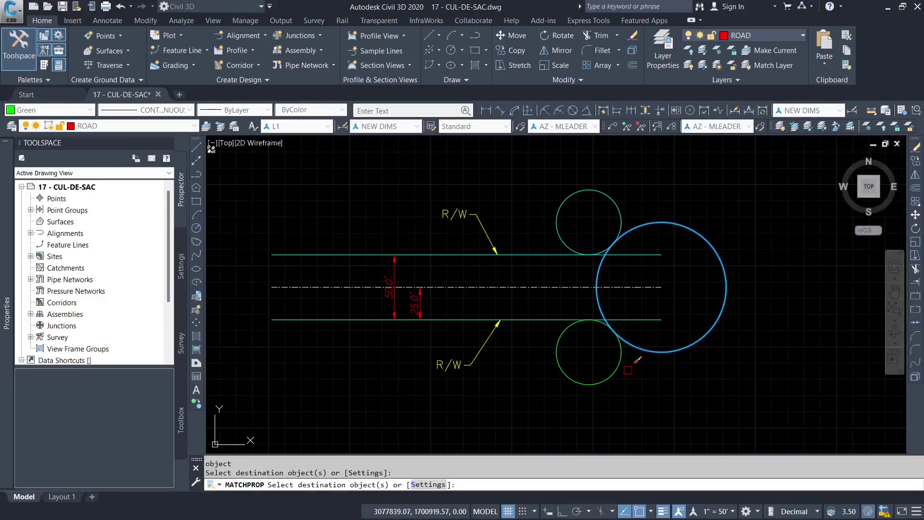
key("Escape")
scroll(589, 299, "up", 2)
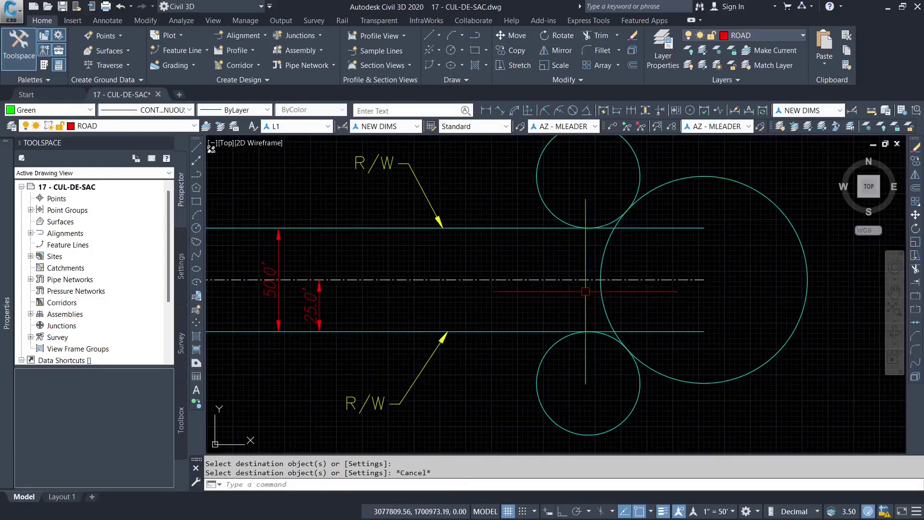
Trim the line and circle junctions against the upper R/W line to shape the bulb
key("Return")
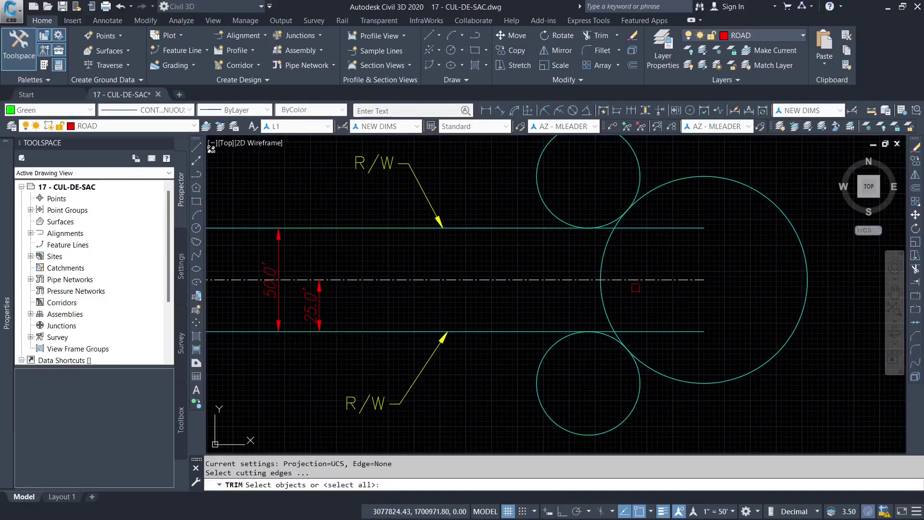
left_click(661, 228)
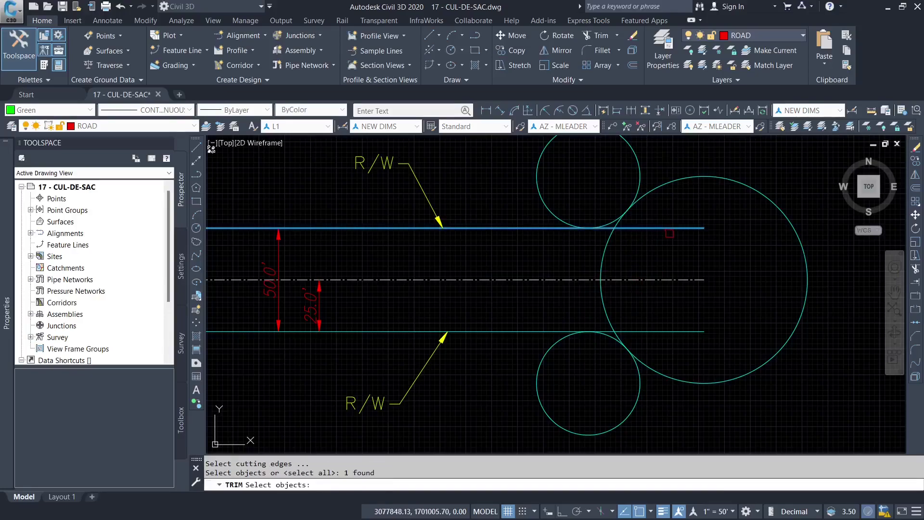
key("Return")
scroll(636, 231, "up", 2)
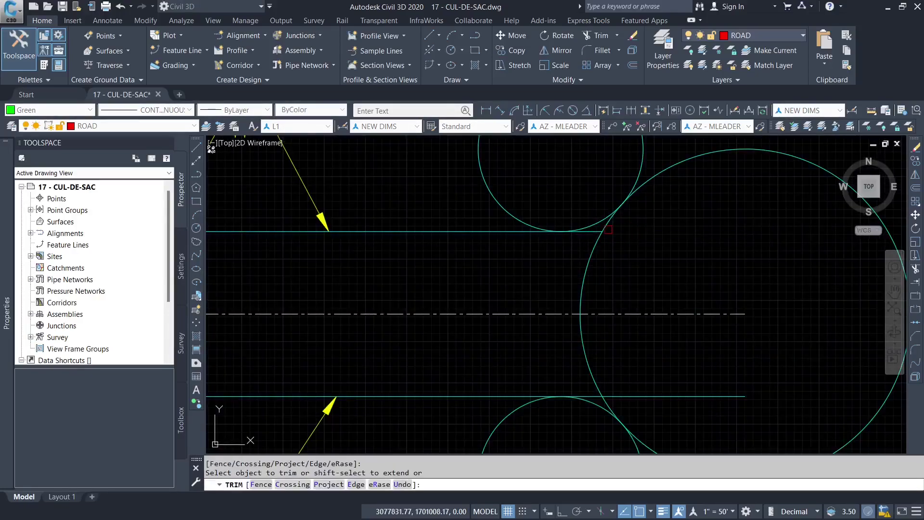
left_click(627, 159)
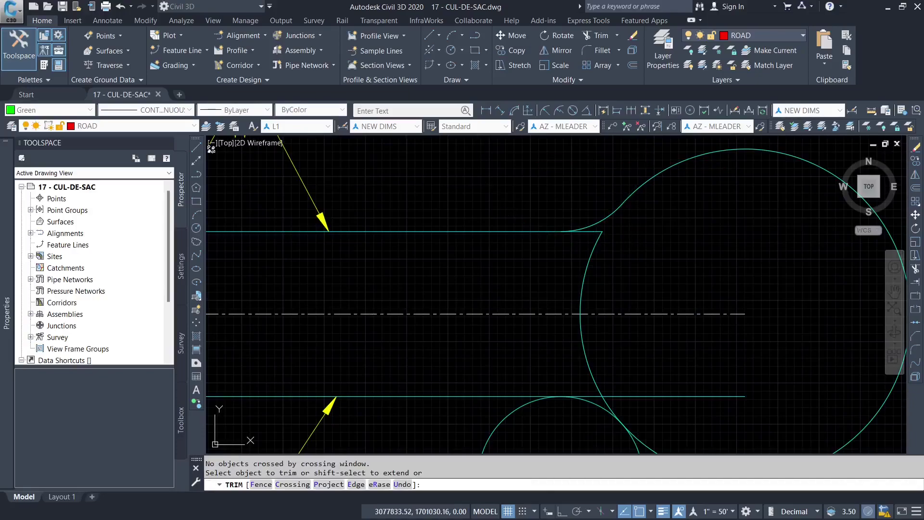
scroll(601, 233, "up", 3)
scroll(556, 179, "down", 3)
scroll(554, 245, "up", 3)
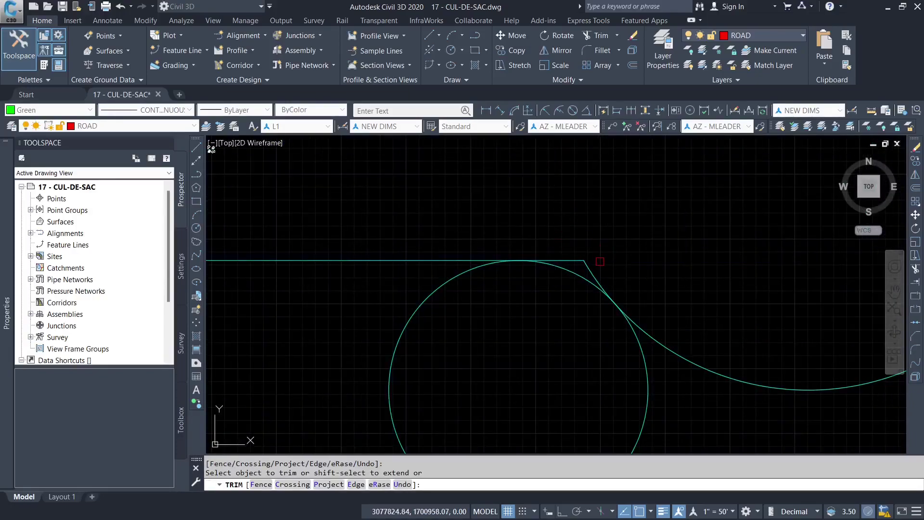
scroll(574, 237, "down", 5)
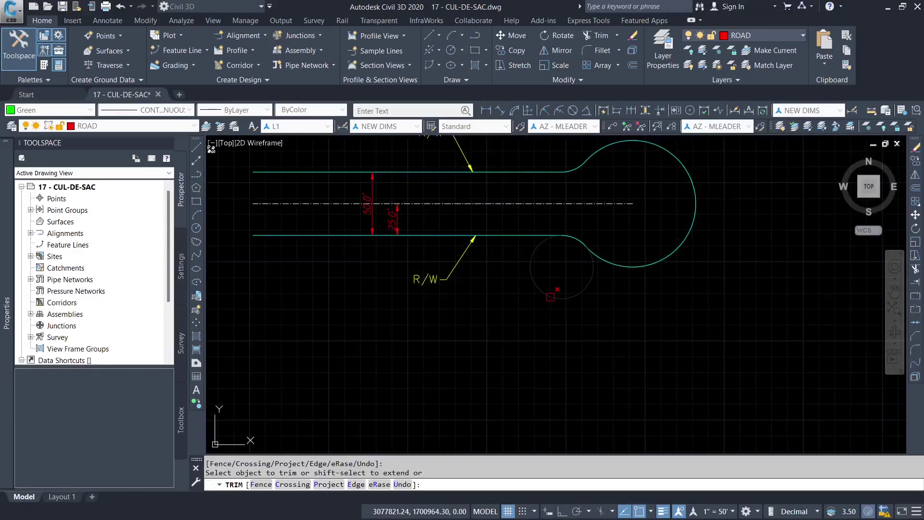
key("Escape")
scroll(578, 144, "up", 3)
scroll(638, 277, "down", 3)
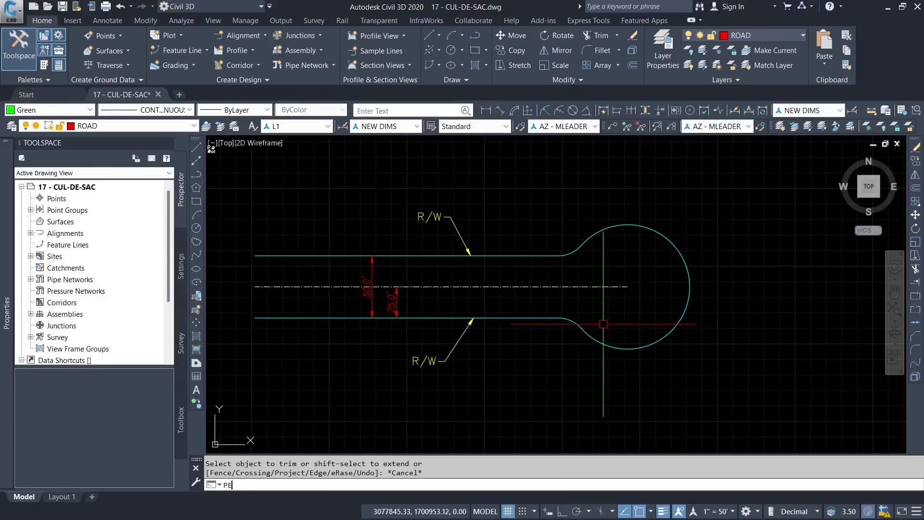
Inspect the top R/W line and the cul-de-sac bulb curve by selecting each
key("Return")
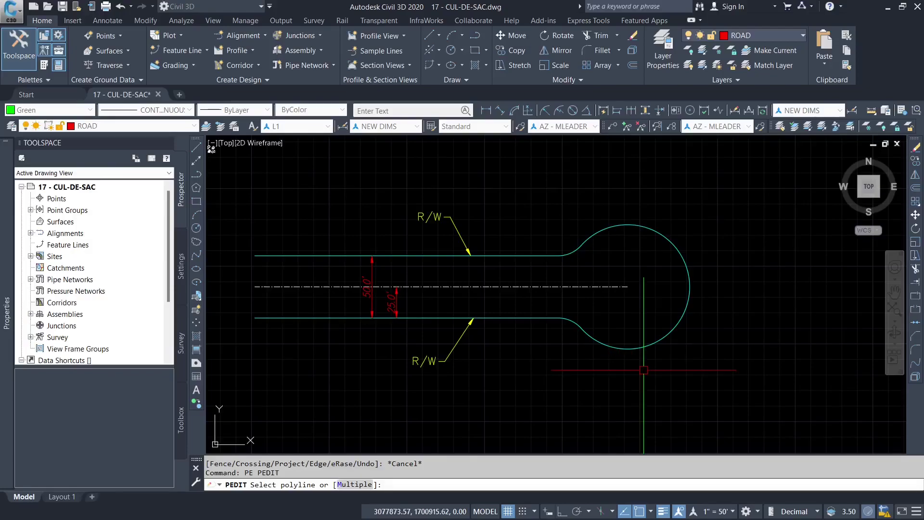
key("Escape")
left_click(511, 255)
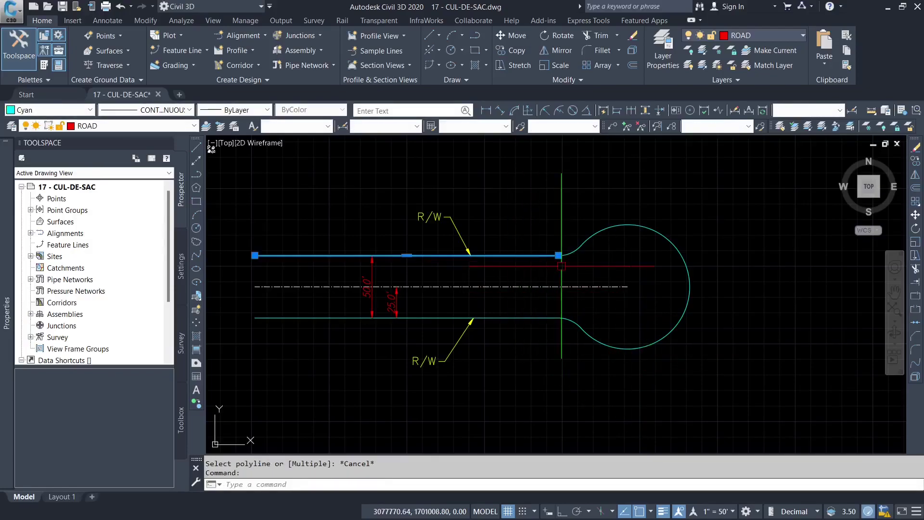
scroll(511, 255, "up", 5)
scroll(521, 217, "down", 5)
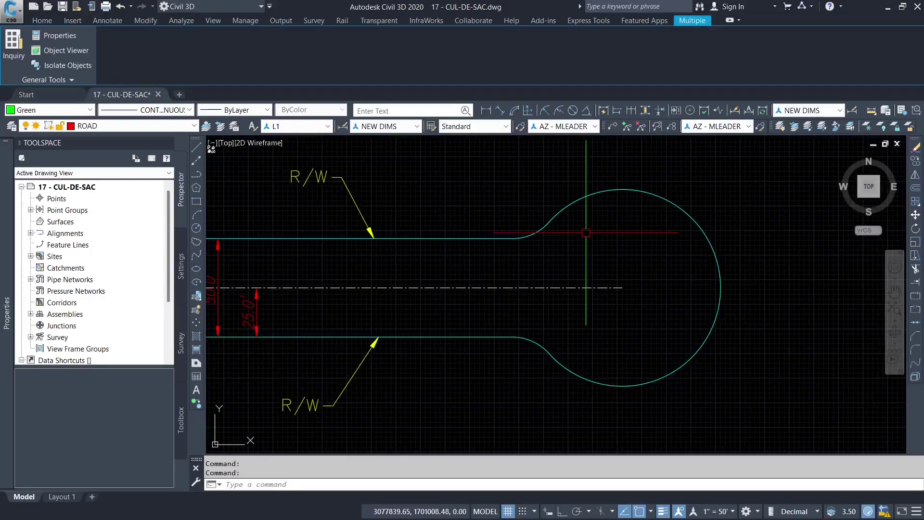
key("Escape")
left_click(550, 226)
scroll(587, 220, "down", 4)
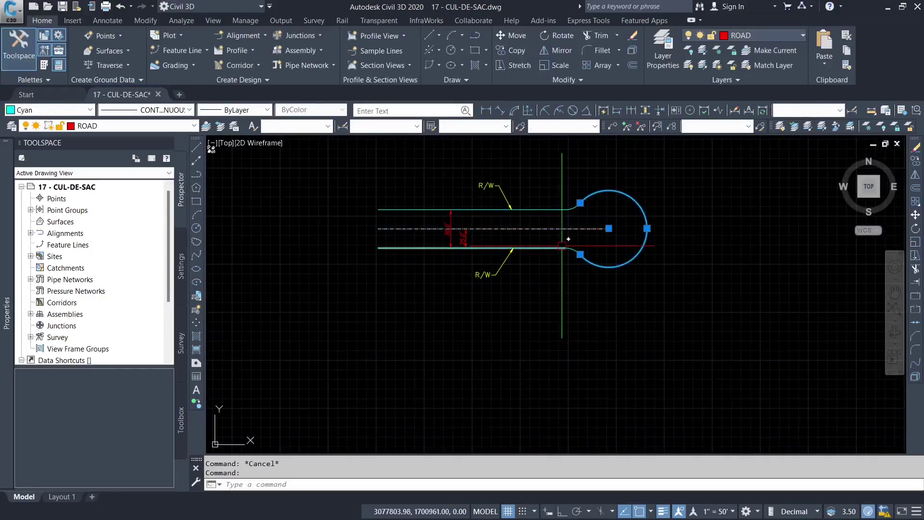
scroll(563, 248, "up", 4)
scroll(526, 267, "down", 2)
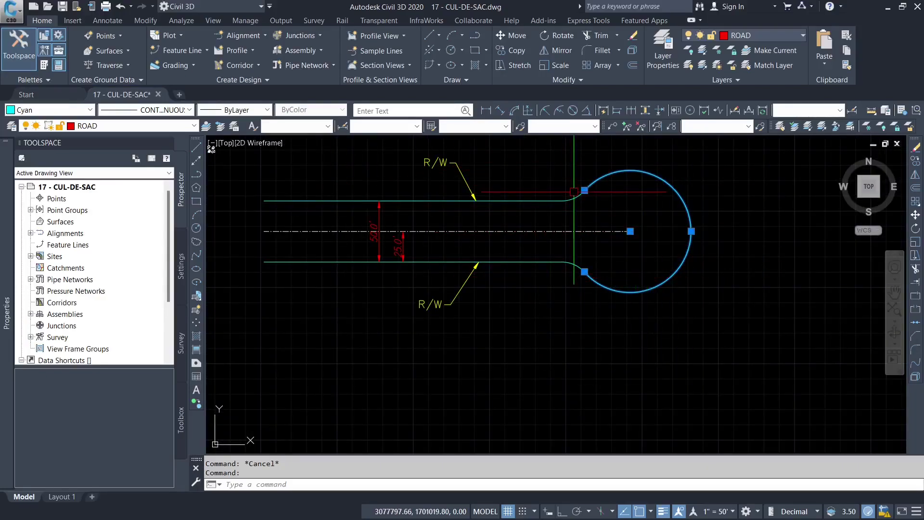
key("Escape")
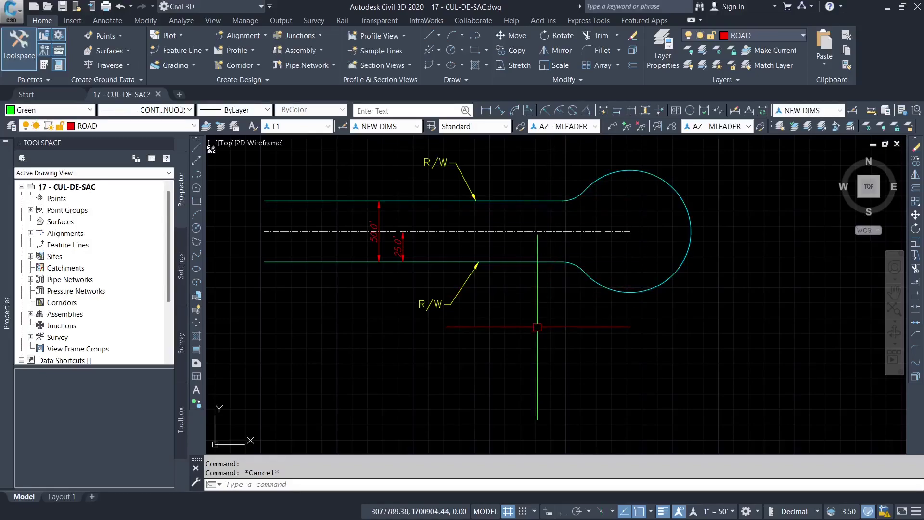
Run PEDIT with Multiple and select the R/W lines and bulb outline pieces
type("PED")
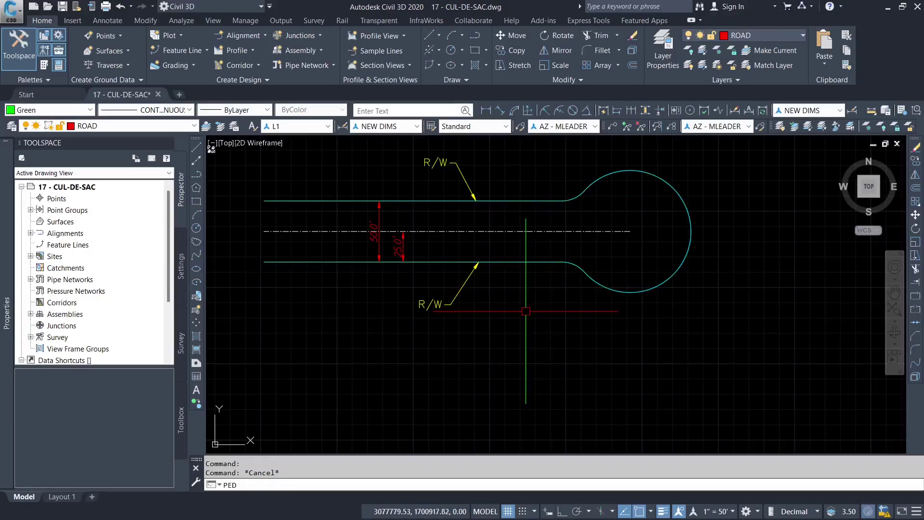
type("IT")
key("Return")
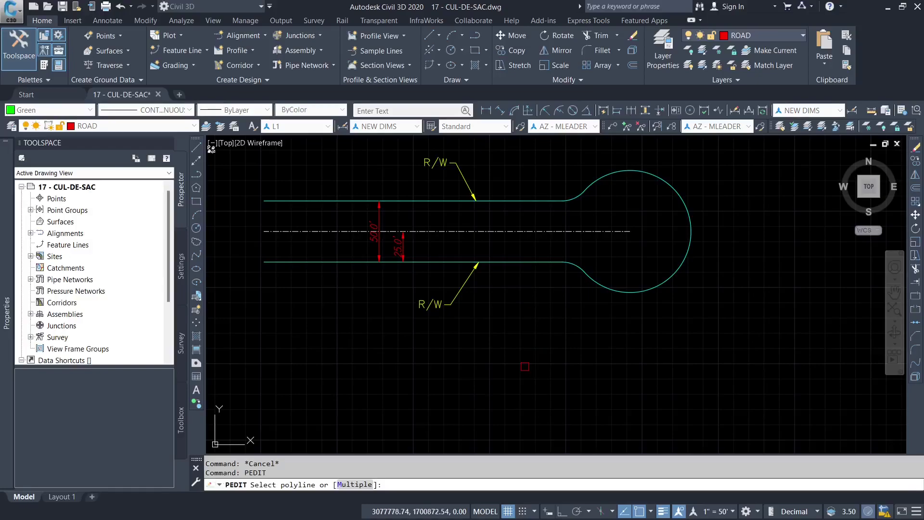
type("M")
key("Return")
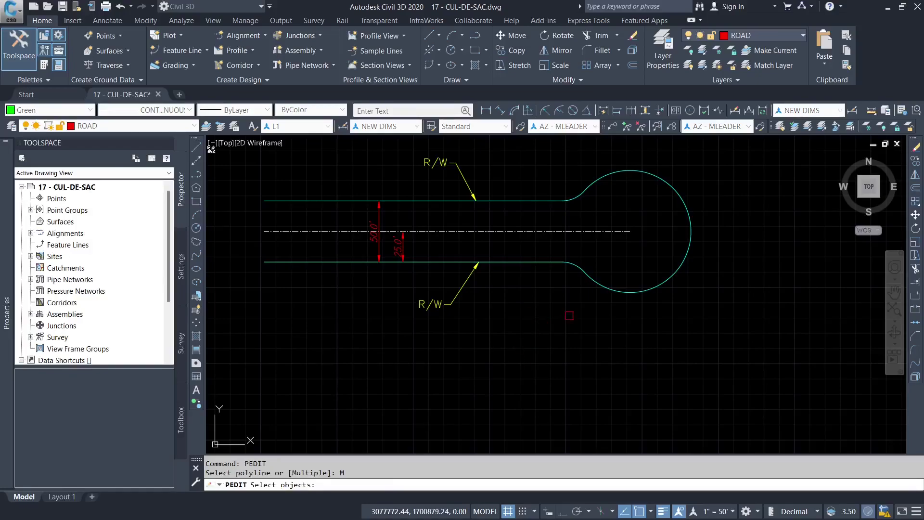
left_click(675, 320)
left_click(531, 252)
left_click(597, 168)
left_click(544, 207)
left_click(546, 202)
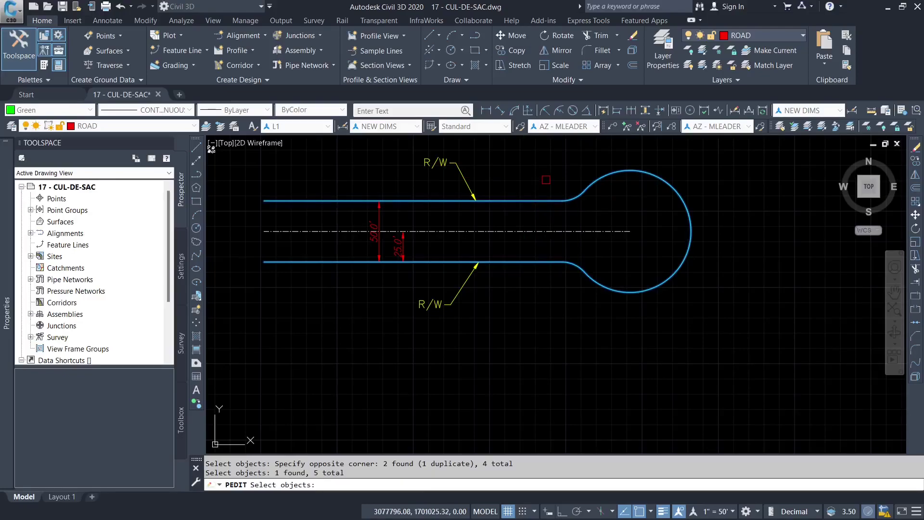
key("Return")
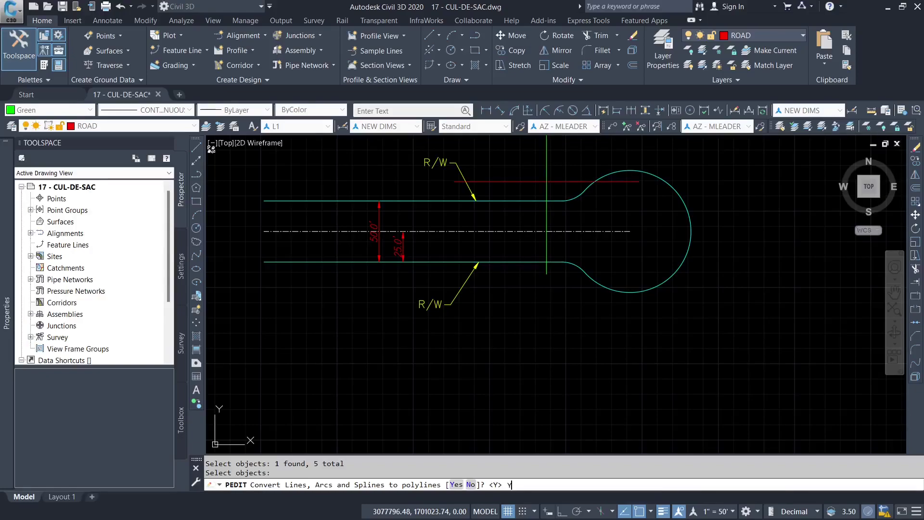
Convert the line to a polyline and join the four segments into one outline
key("Return")
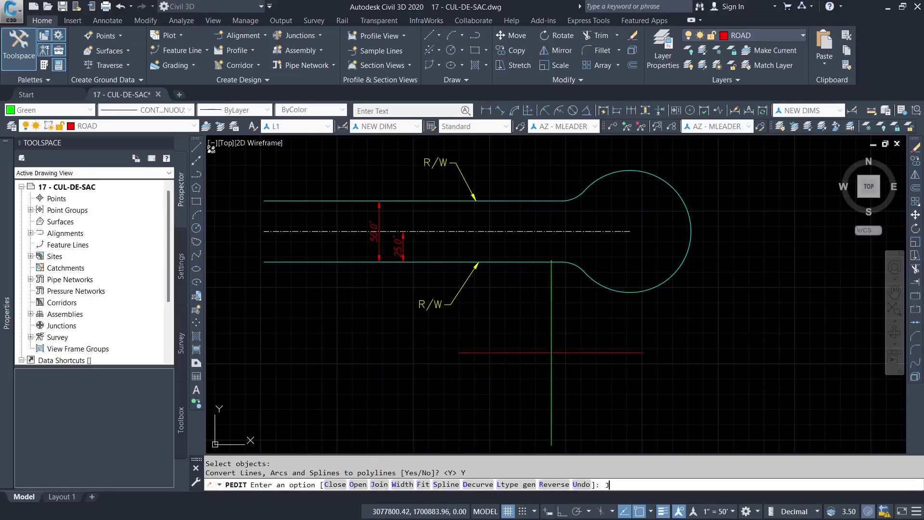
type("J")
key("Return")
key("Return")
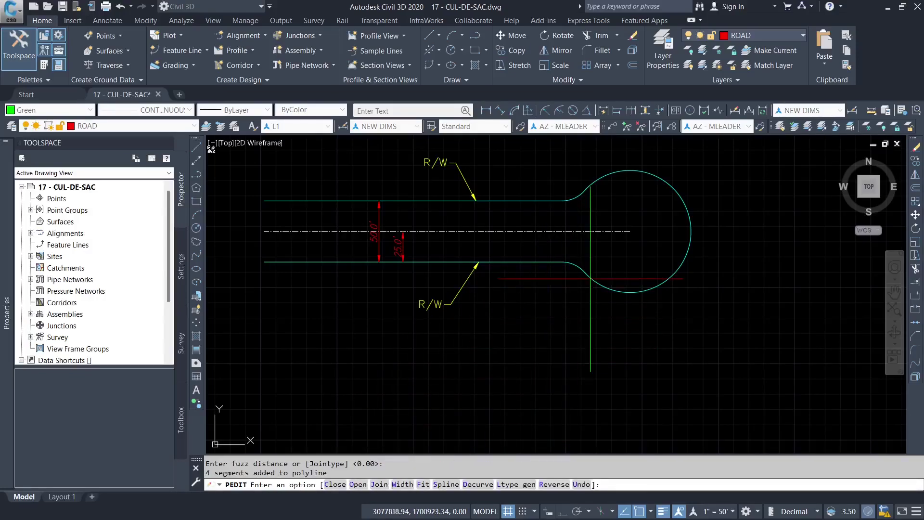
key("Return")
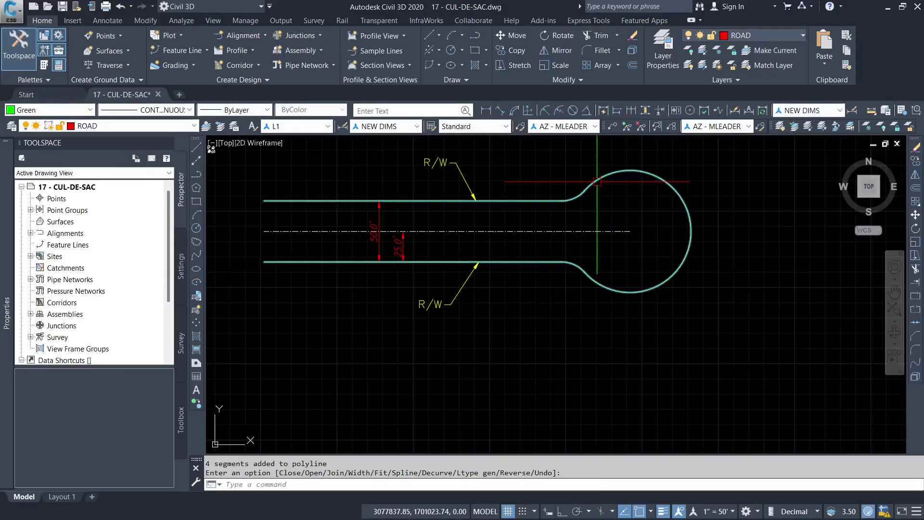
scroll(585, 197, "up", 4)
left_click(585, 184)
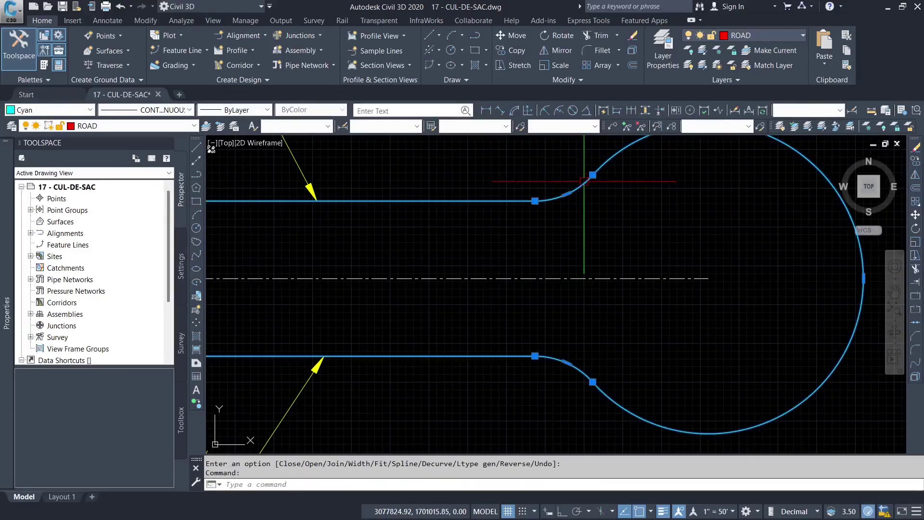
scroll(586, 183, "down", 4)
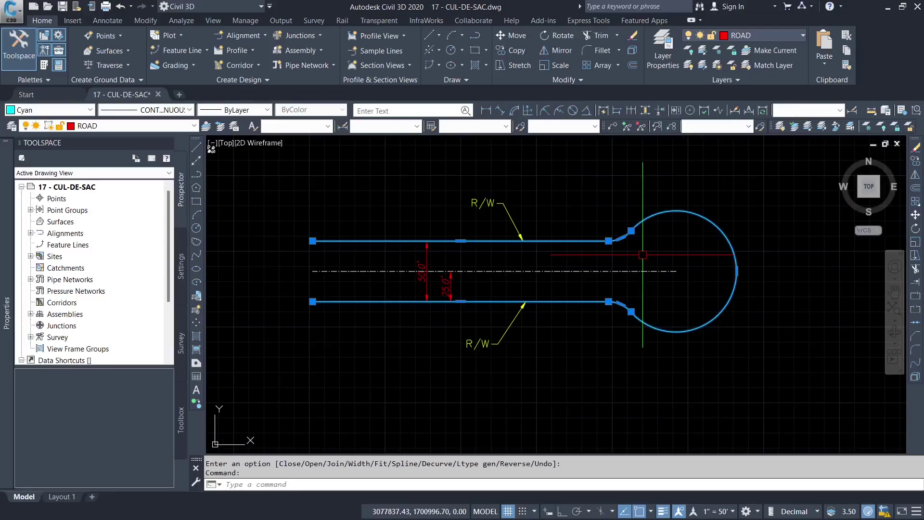
key("Escape")
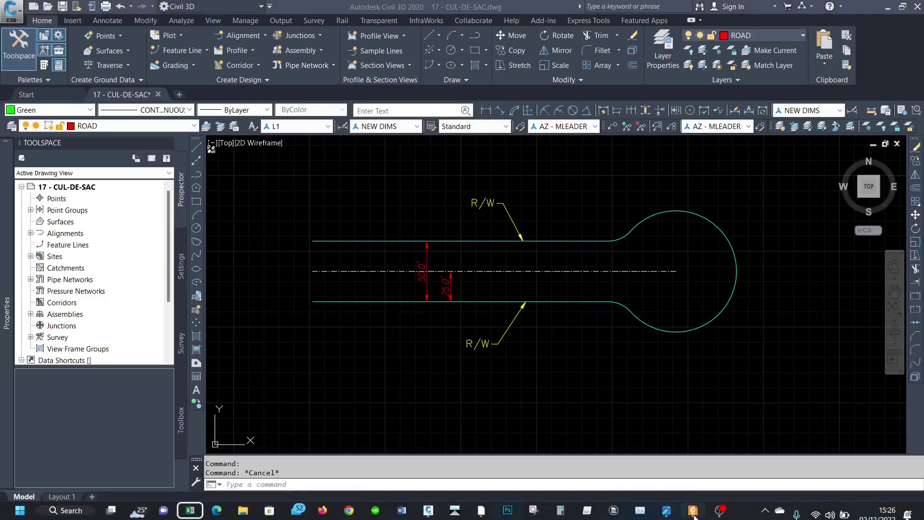
left_click(693, 513)
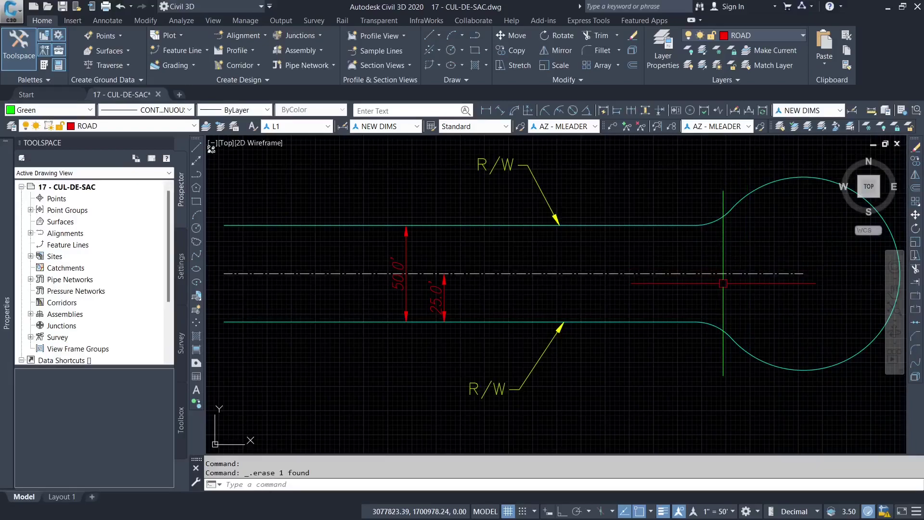
Offset the R/W outline 11' toward the inside of the road
type("o")
key("Return")
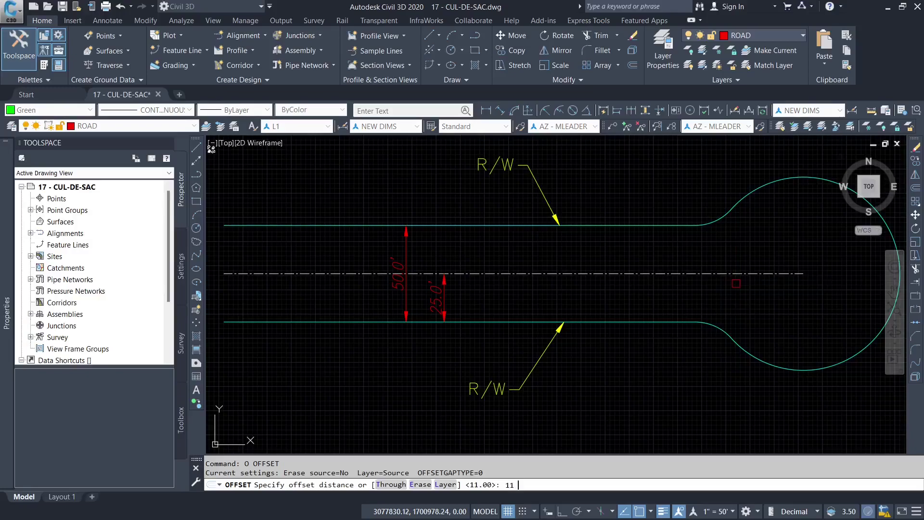
key("Return")
left_click(675, 225)
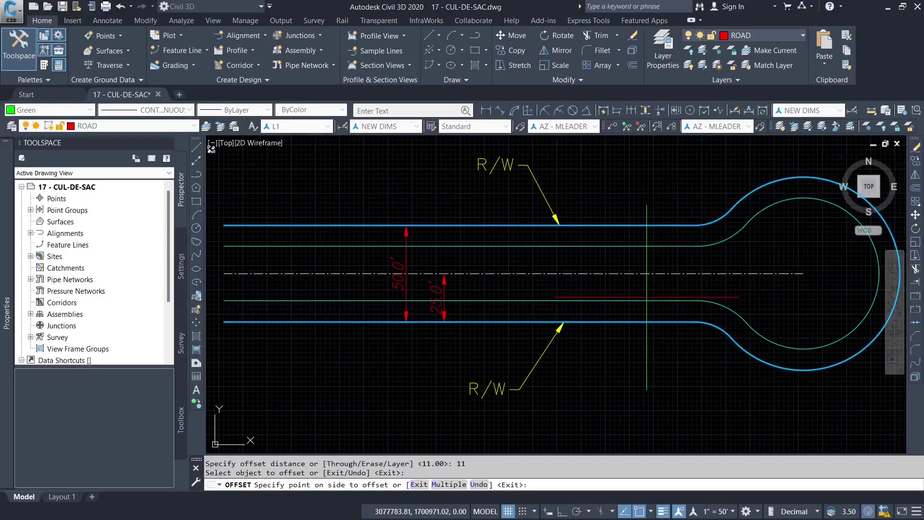
left_click(654, 273)
key("Escape")
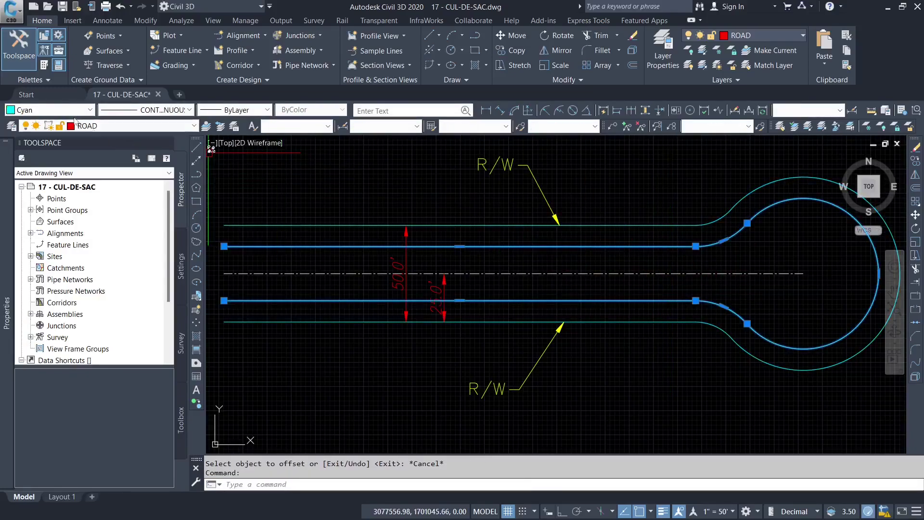
Set the new offset line's colour to Yellow
left_click(61, 109)
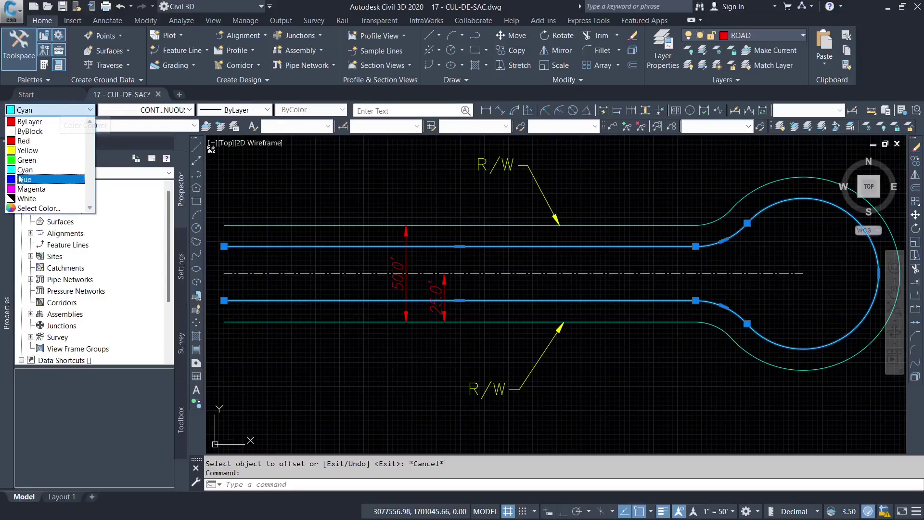
left_click(28, 150)
key("Escape")
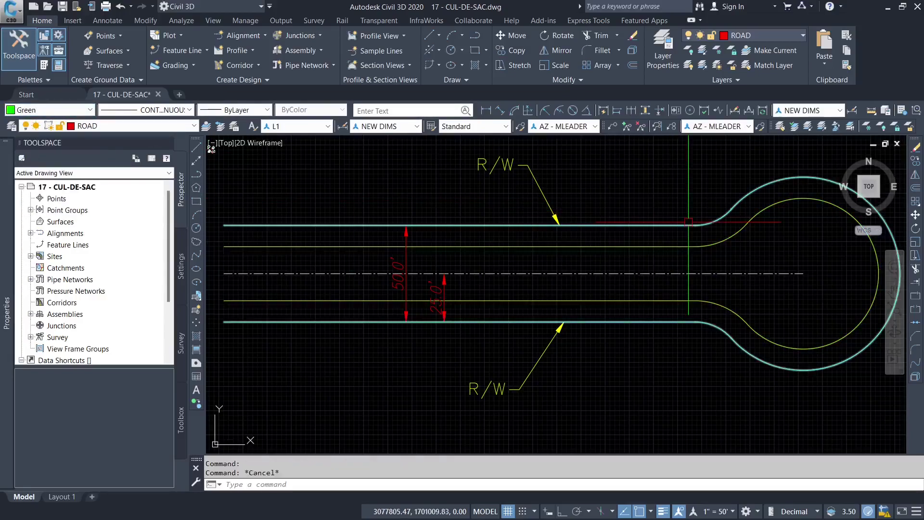
Place an aligned 28.0' dimension between the two yellow pavement edges
left_click(499, 110)
scroll(608, 304, "up", 6)
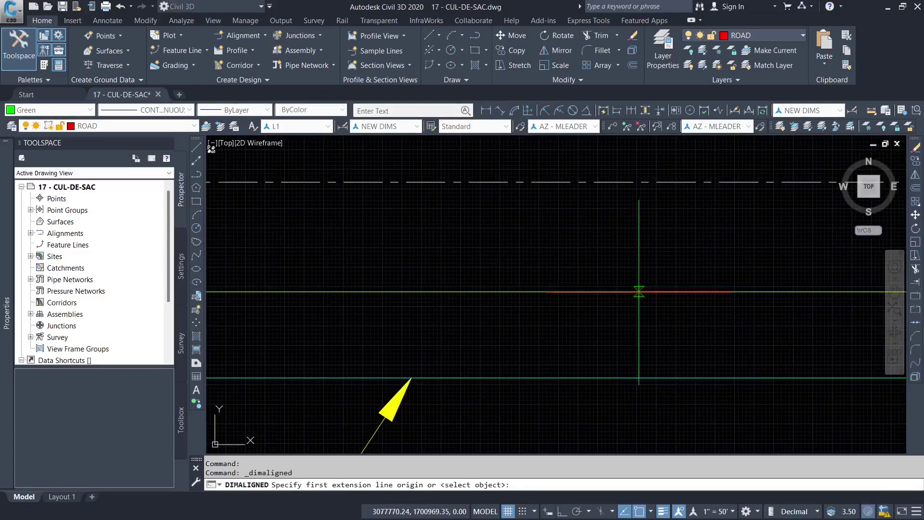
scroll(626, 292, "down", 4)
left_click(627, 292)
left_click(627, 208)
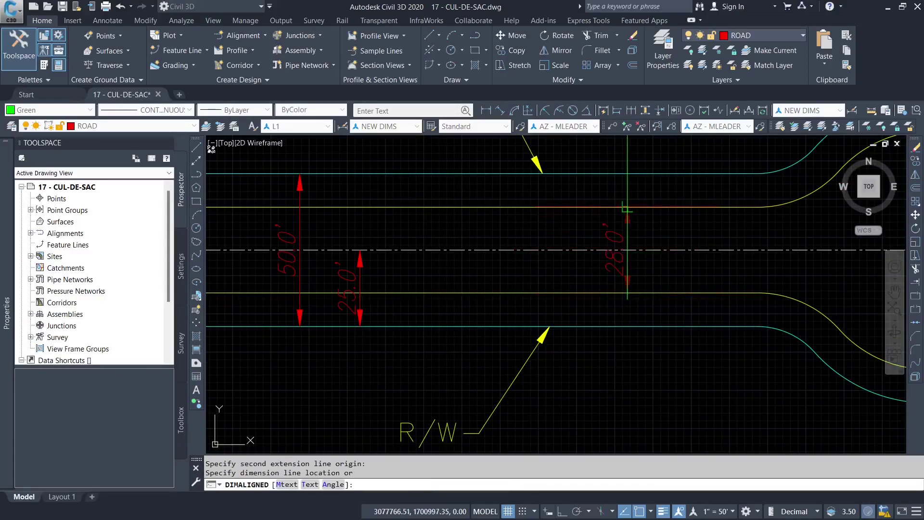
scroll(627, 211, "up", 4)
left_click(629, 221)
Bring up the road design PDF to compare against the 28' pavement standard
scroll(626, 212, "down", 4)
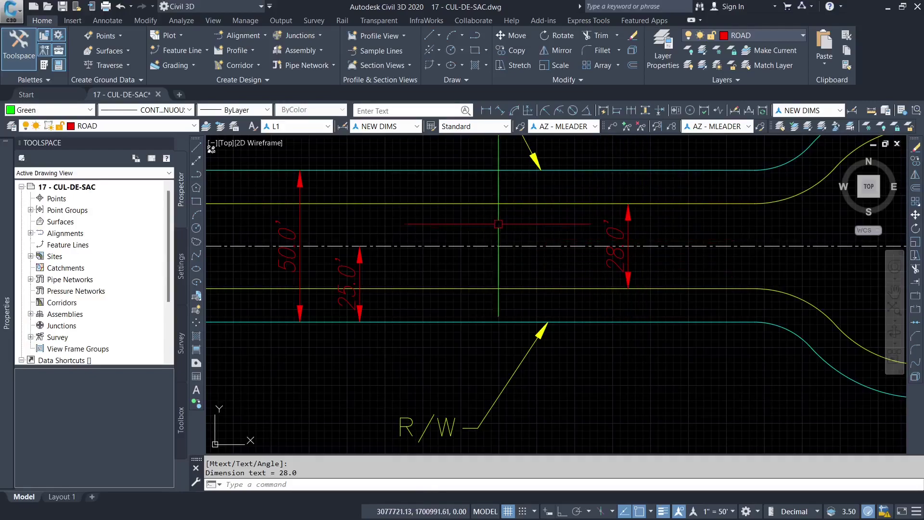
scroll(501, 226, "down", 4)
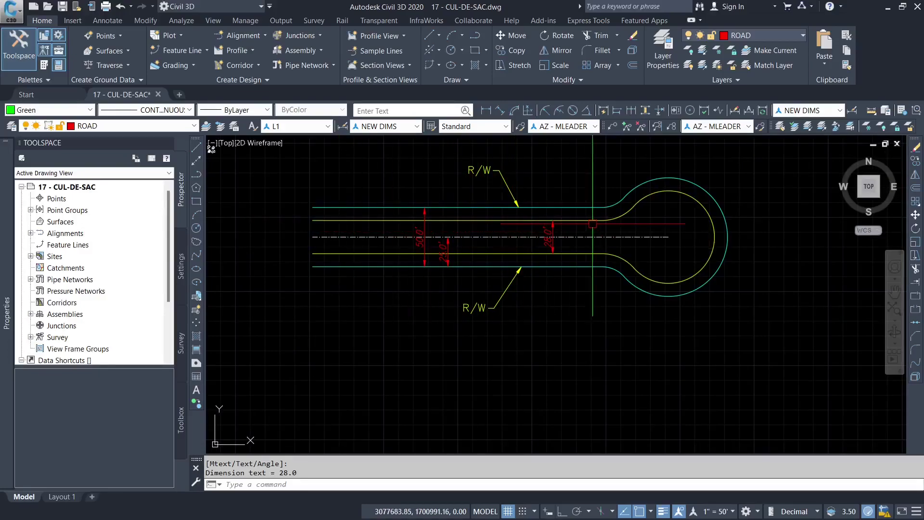
scroll(542, 226, "up", 5)
scroll(538, 227, "down", 2)
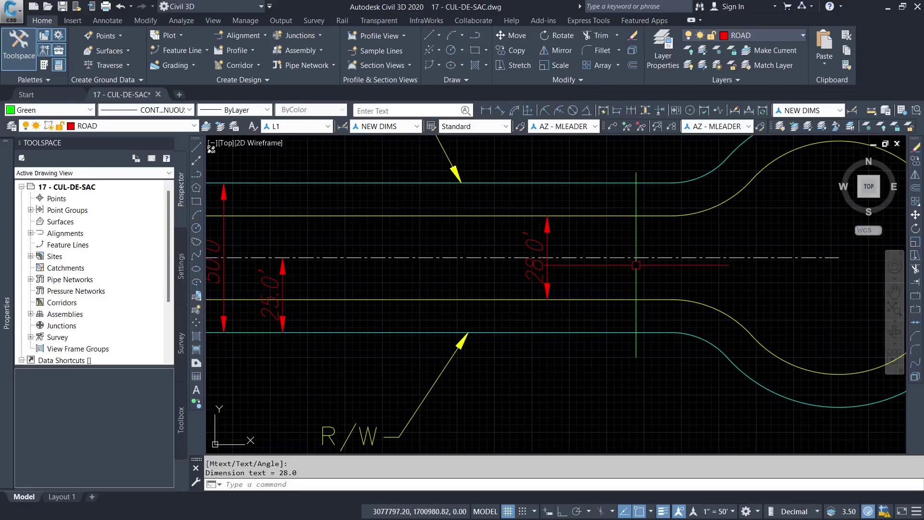
key("super+t")
left_click(694, 511)
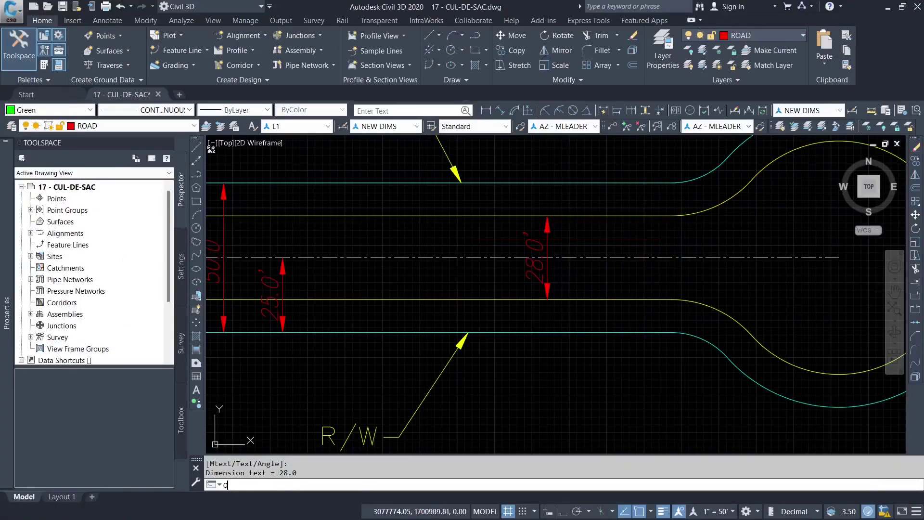
Offset the yellow curb line 2' toward the inside
key("Return")
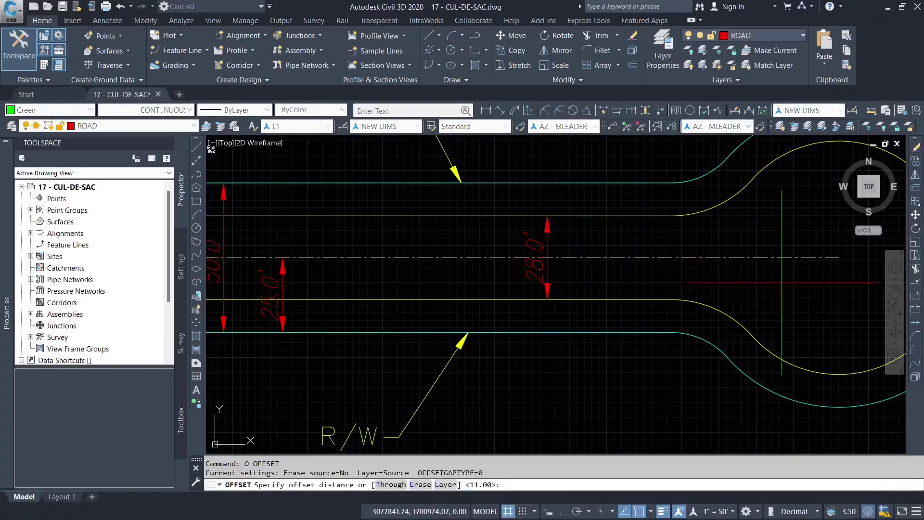
type("2")
key("Return")
left_click(720, 213)
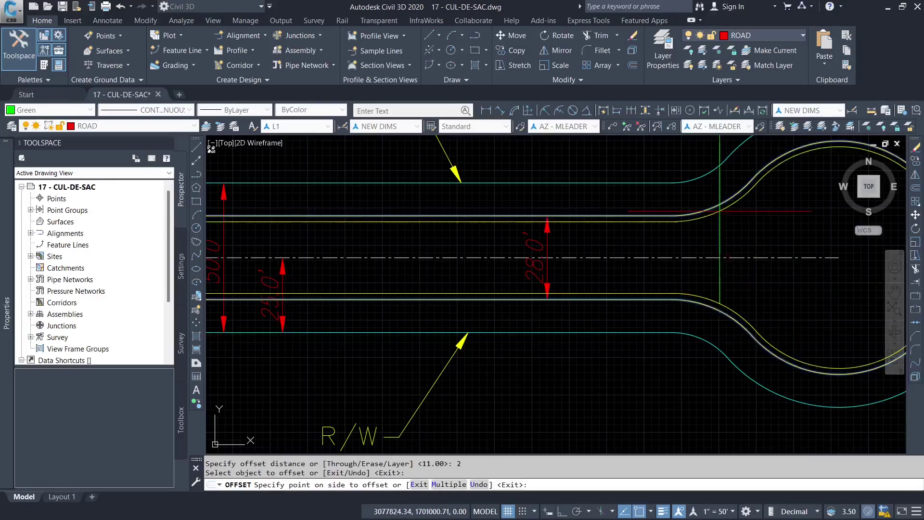
left_click(727, 211)
key("Escape")
Set the new inner offset line's colour to Green
left_click(726, 210)
left_click(49, 114)
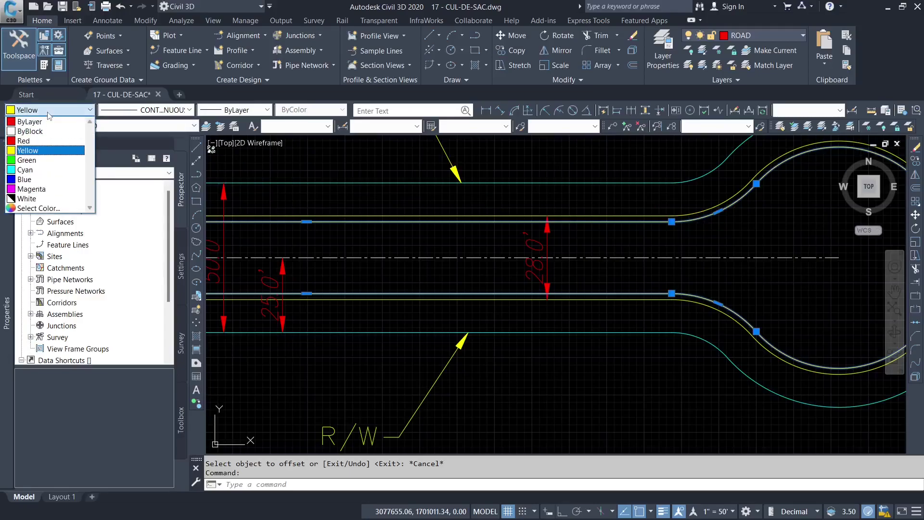
left_click(34, 159)
scroll(518, 269, "down", 4)
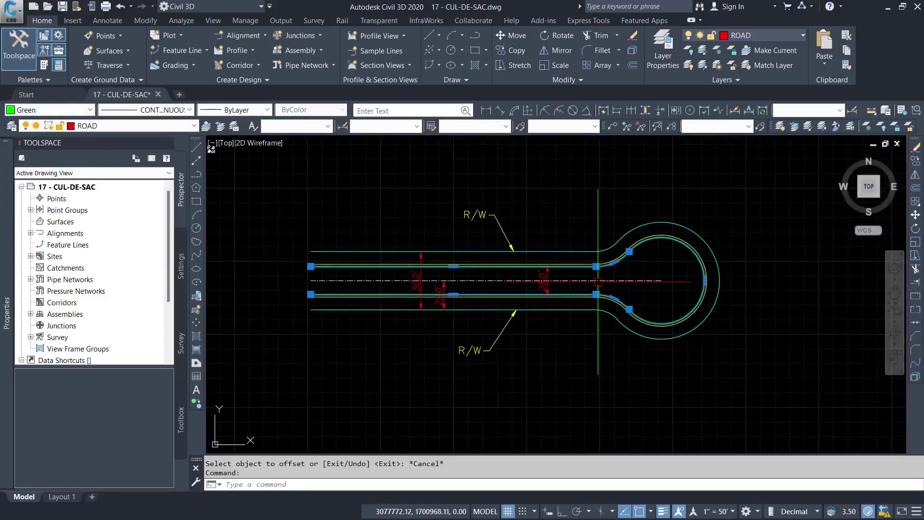
key("Escape")
scroll(621, 241, "up", 5)
scroll(632, 201, "down", 5)
scroll(469, 251, "up", 5)
Draw a vertical polyline across the road end to close the pavement area
type("pl")
key("Return")
scroll(469, 229, "up", 2)
left_click(469, 216)
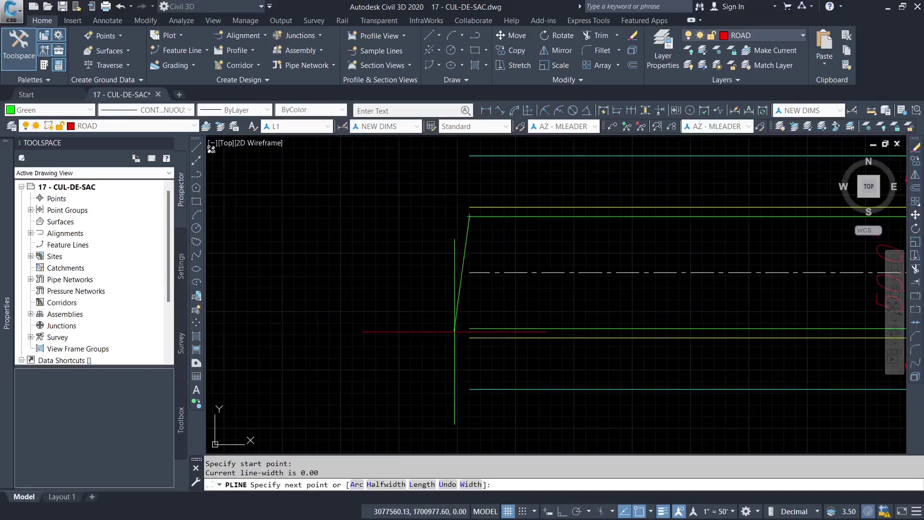
left_click(470, 328)
key("Escape")
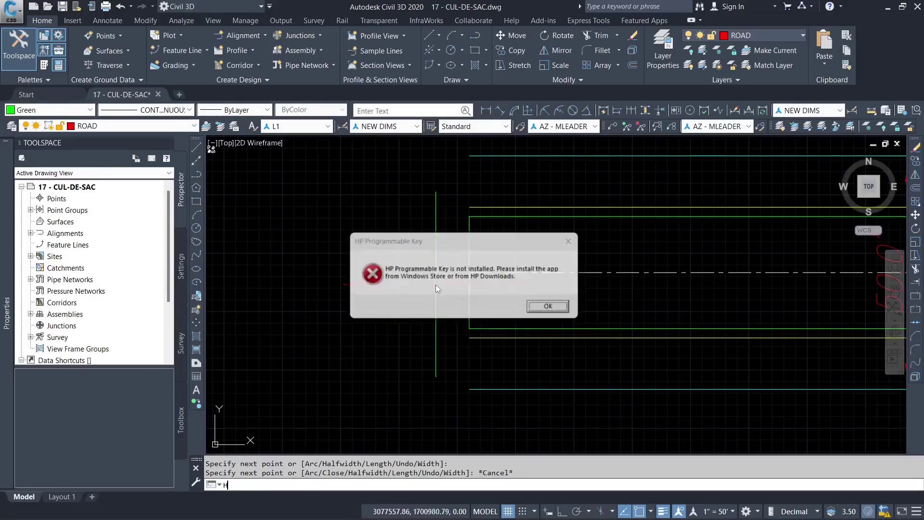
Start a hatch in select-objects mode and pick the two pavement boundaries
type("h")
key("Return")
key("Escape")
key("Escape")
type("h")
key("Return")
scroll(466, 302, "up", 2)
scroll(466, 303, "down", 1)
type("s")
key("Return")
scroll(474, 317, "up", 1)
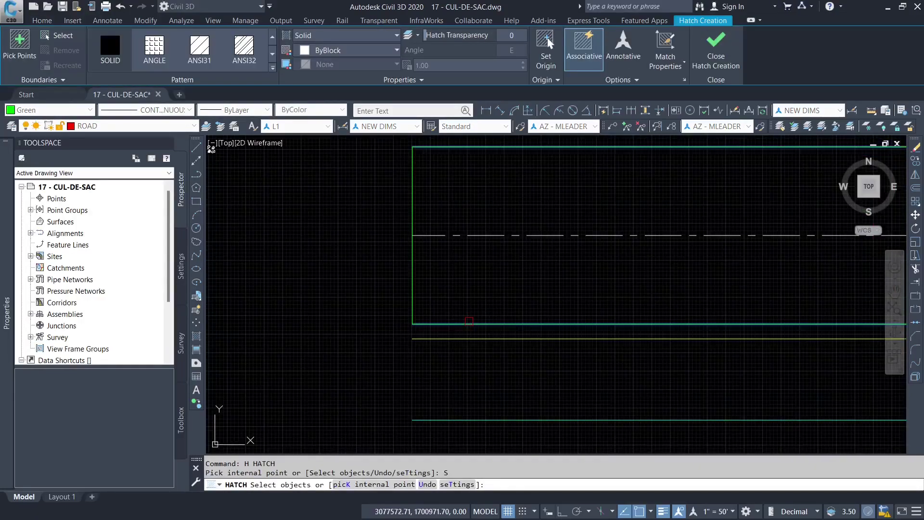
left_click(469, 322)
left_click(415, 280)
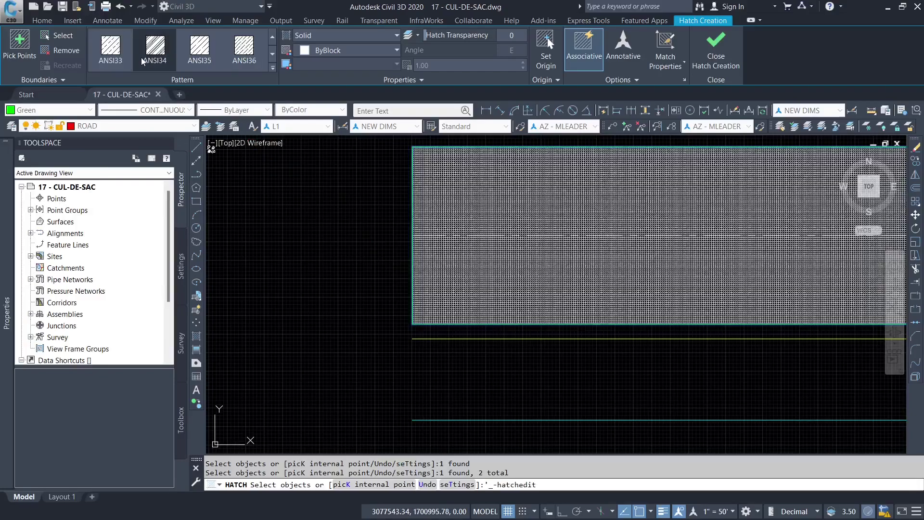
scroll(154, 48, "down", 2)
scroll(110, 48, "down", 1)
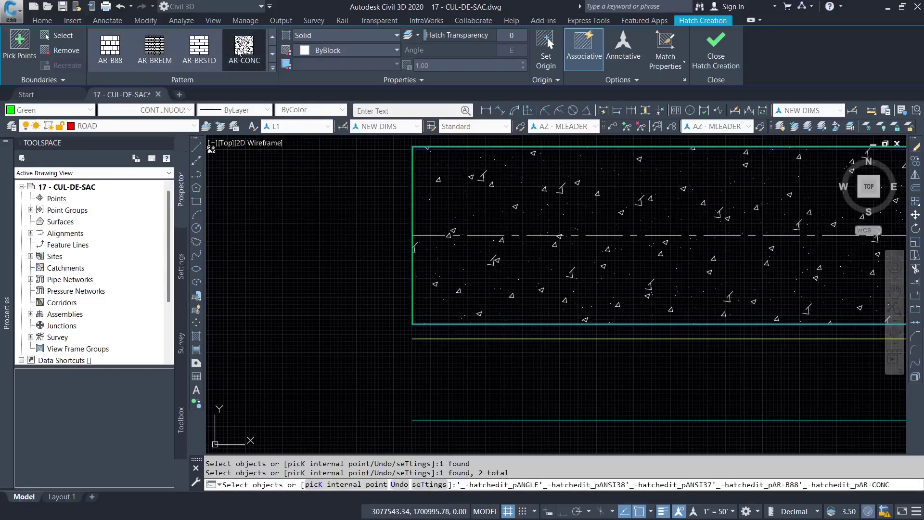
Fill the pavement with the AR-CONC concrete hatch pattern
left_click(234, 58)
scroll(307, 232, "down", 3)
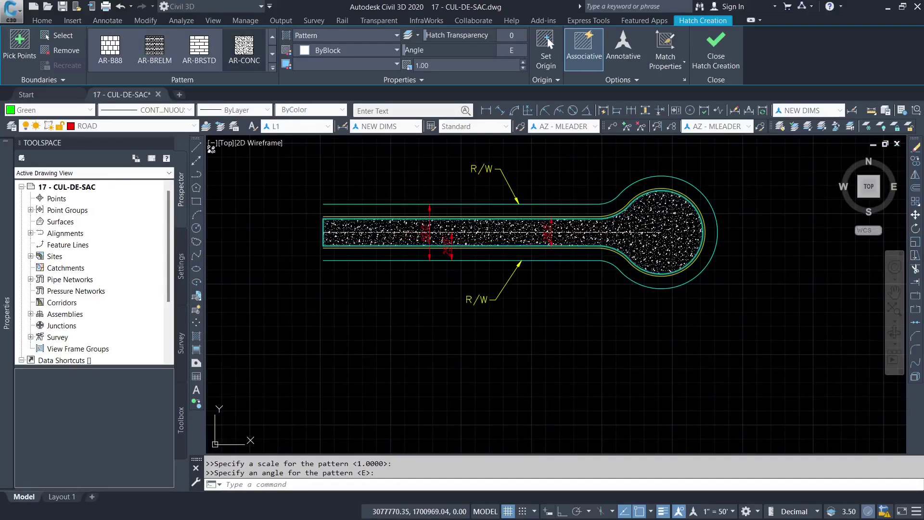
key("Escape")
scroll(573, 269, "up", 4)
scroll(631, 232, "down", 1)
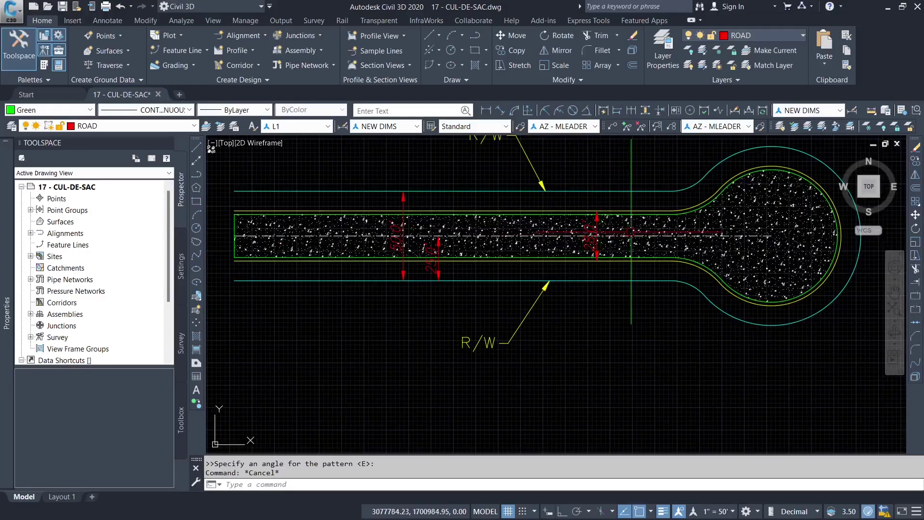
Try adding the 50.0' dimension to the hatch boundary, then cancel the edit
left_click(631, 233)
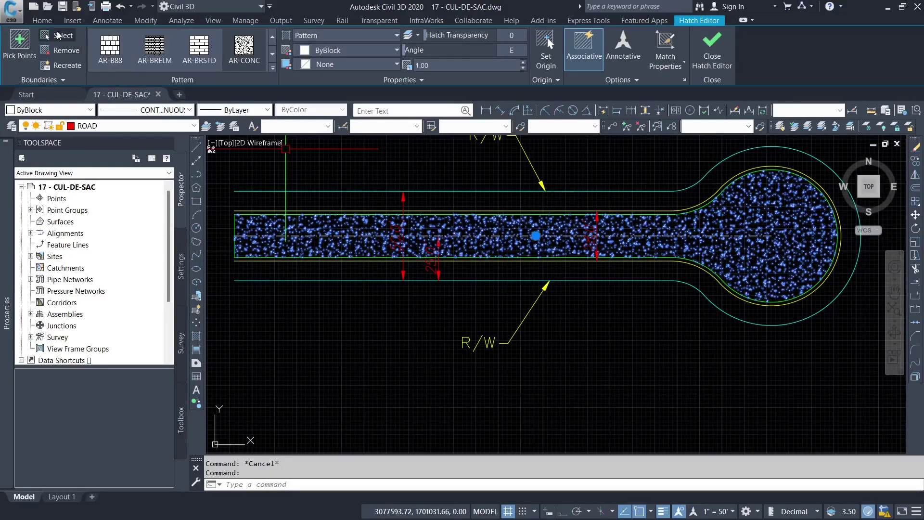
left_click(56, 35)
scroll(602, 236, "up", 4)
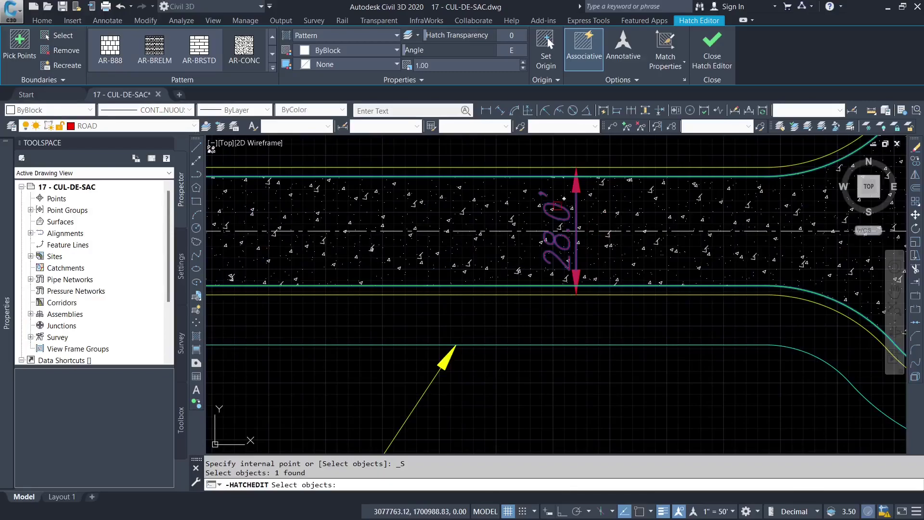
scroll(567, 199, "down", 4)
scroll(412, 207, "up", 4)
left_click(389, 211)
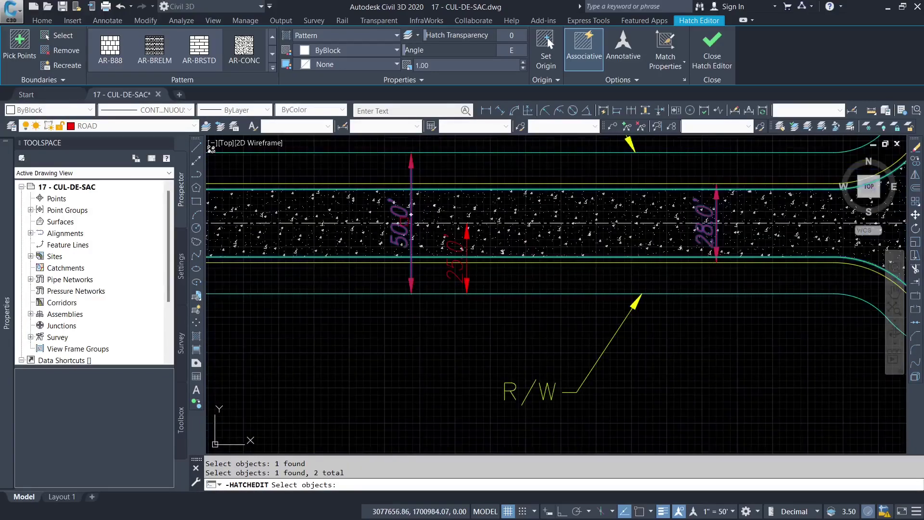
scroll(553, 220, "down", 5)
key("Escape")
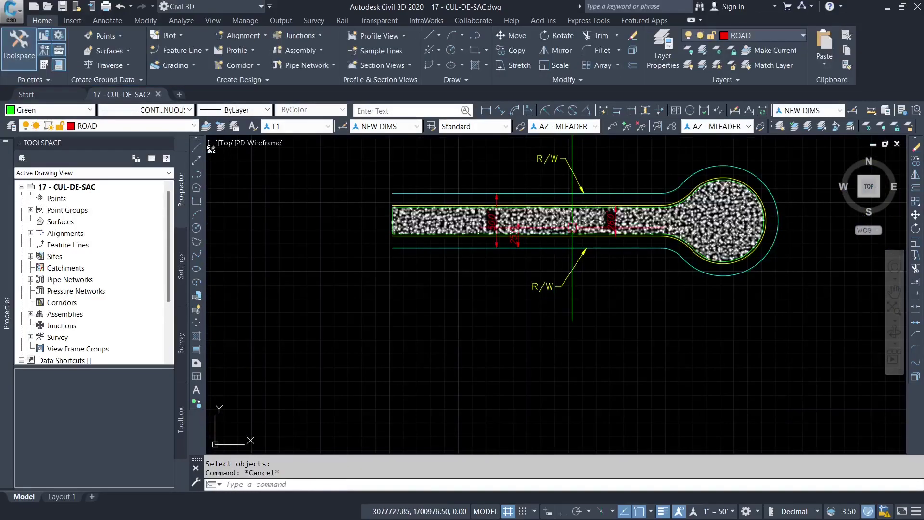
Zoom around the cul-de-sac to inspect the concrete hatch and dimensions
scroll(572, 227, "up", 5)
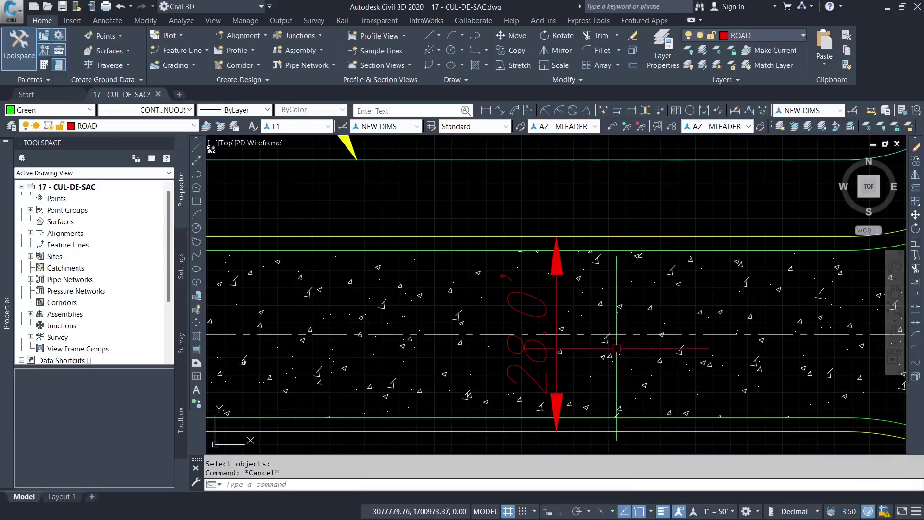
scroll(616, 342, "down", 5)
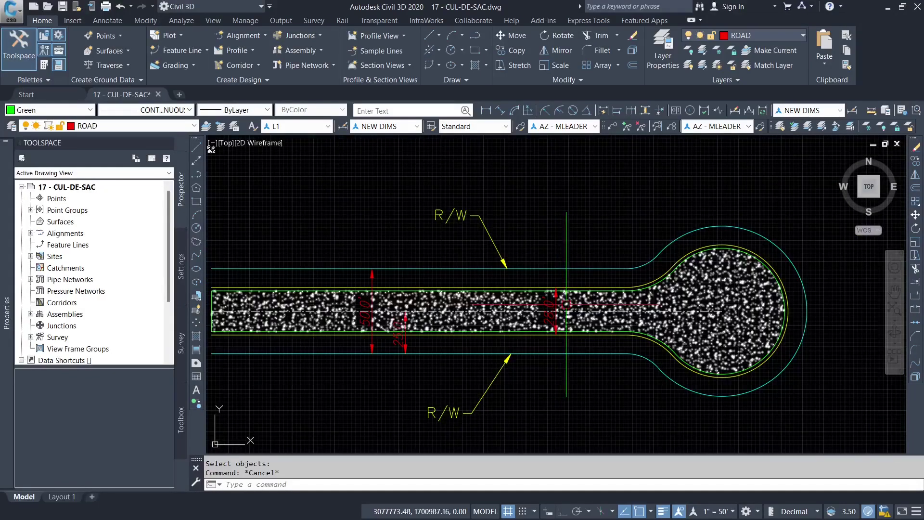
scroll(559, 303, "down", 1)
scroll(549, 291, "up", 5)
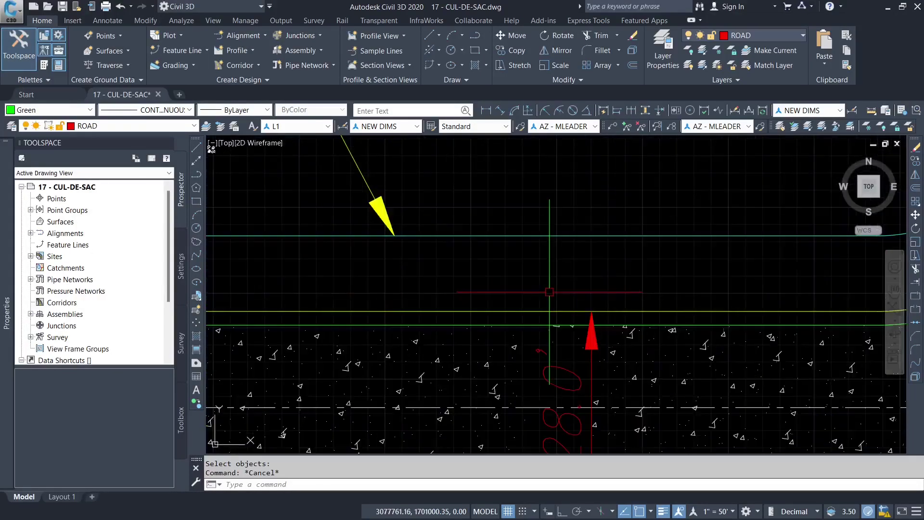
scroll(648, 319, "up", 4)
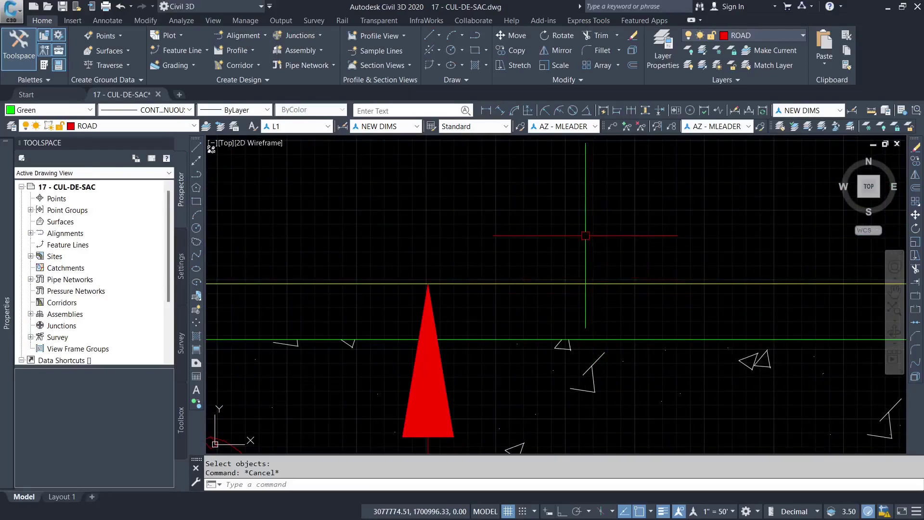
scroll(585, 235, "down", 4)
scroll(617, 299, "down", 5)
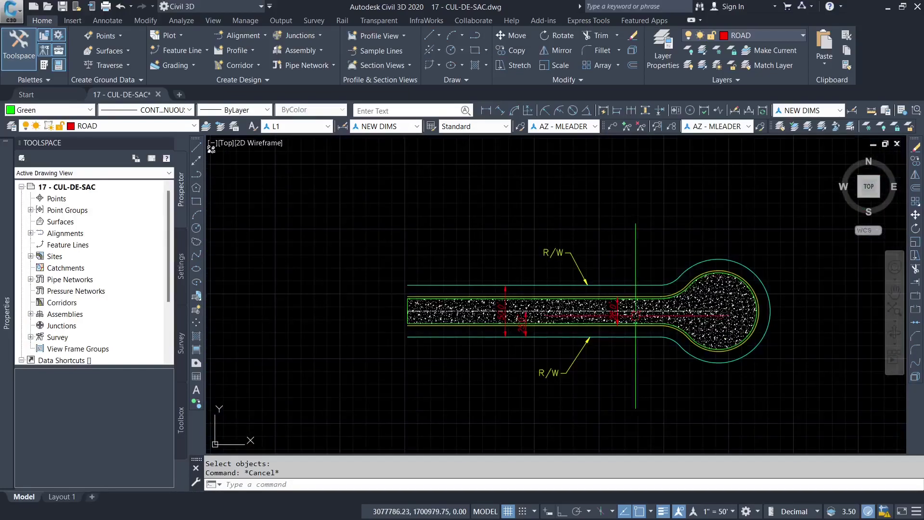
Offset the yellow pavement edge line 0.5 outward around the cul-de-sac
scroll(664, 294, "up", 5)
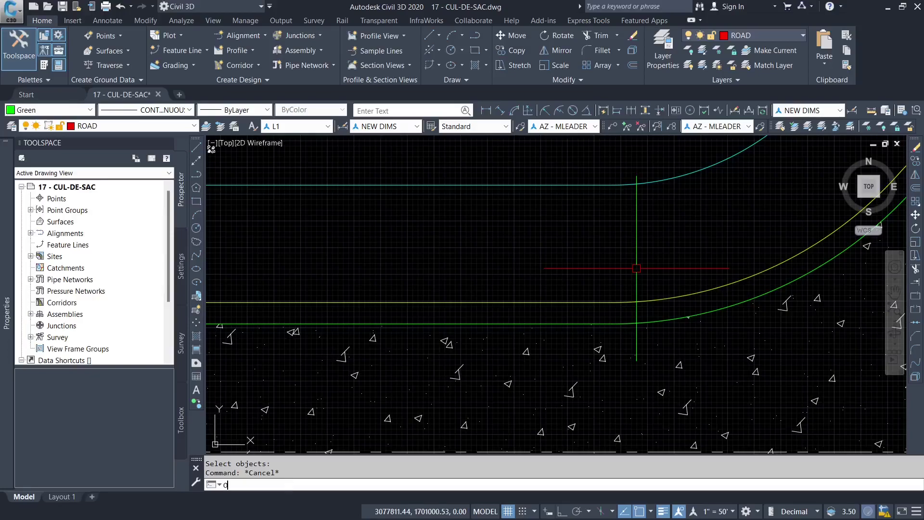
key("Return")
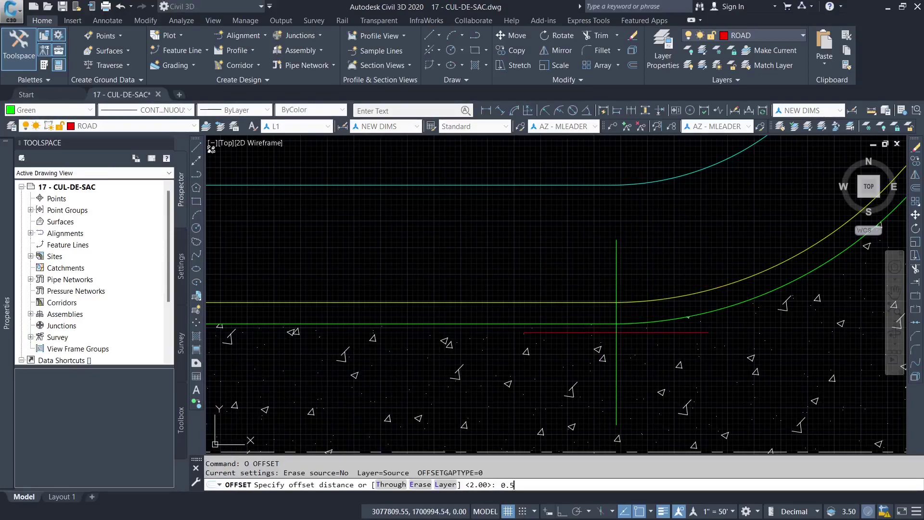
type("0.5")
key("Return")
left_click(592, 302)
left_click(569, 262)
scroll(586, 293, "down", 5)
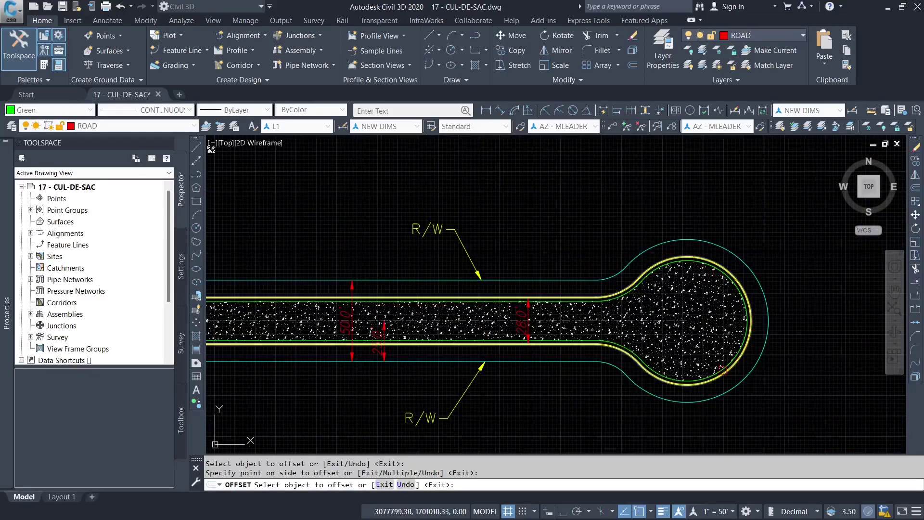
left_click(412, 314)
scroll(420, 305, "up", 4)
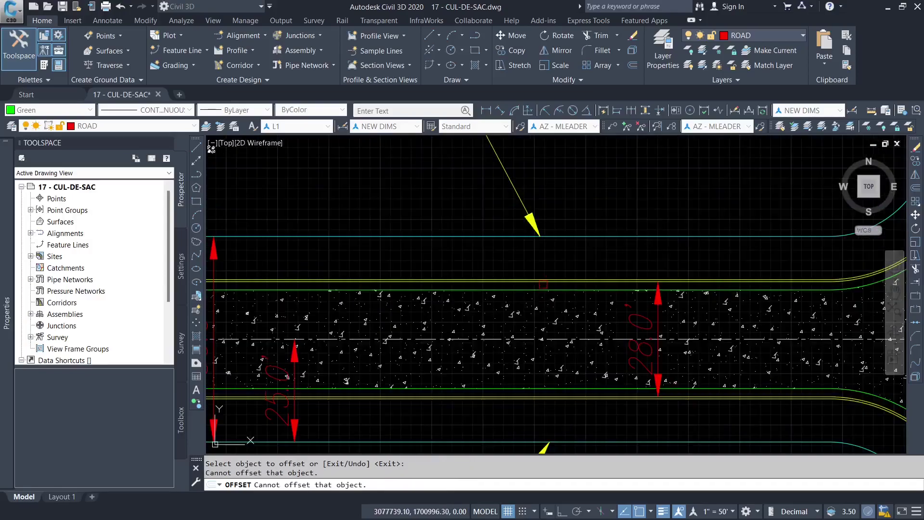
key("Escape")
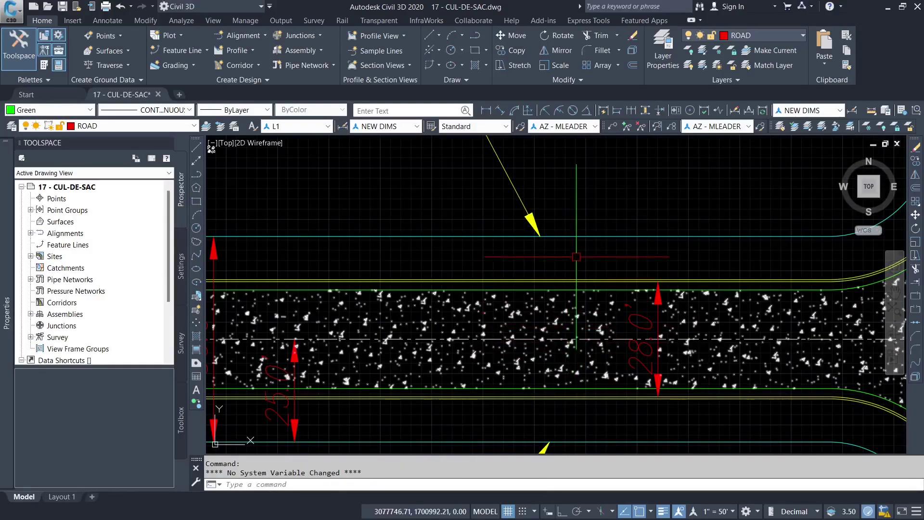
Offset the yellow pavement edge line 4 outward toward the R/W
scroll(596, 272, "up", 3)
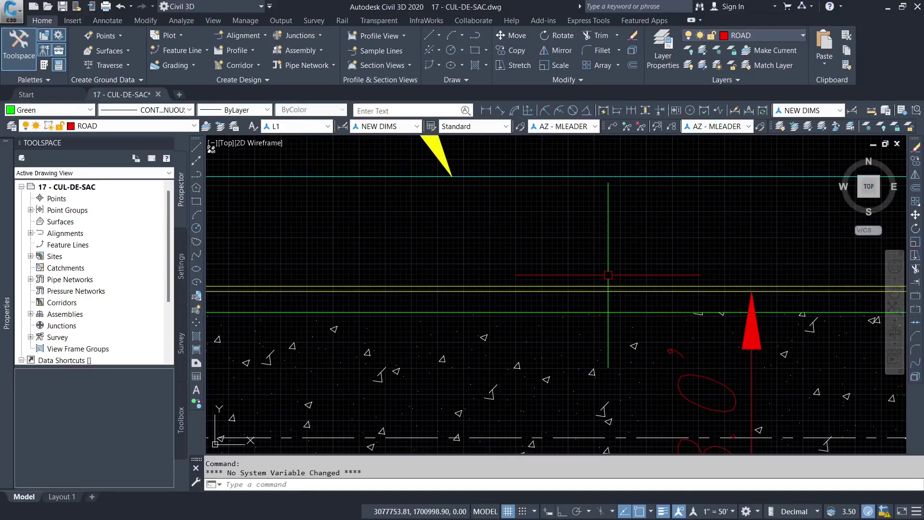
type("o")
key("Return")
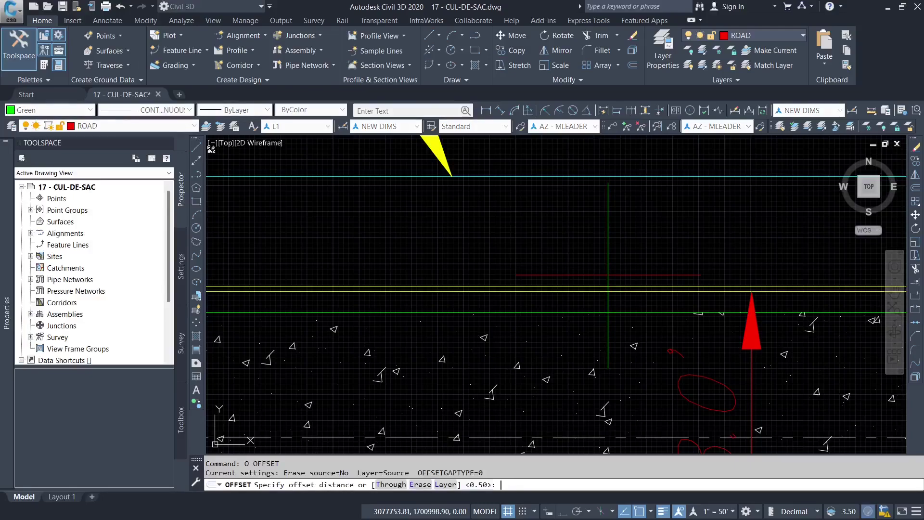
type("4")
key("Return")
key("Escape")
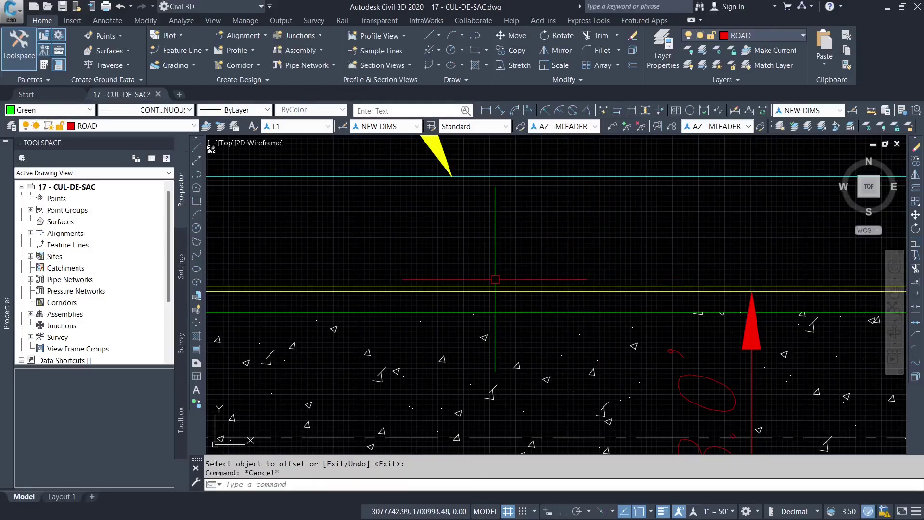
type("o")
key("Return")
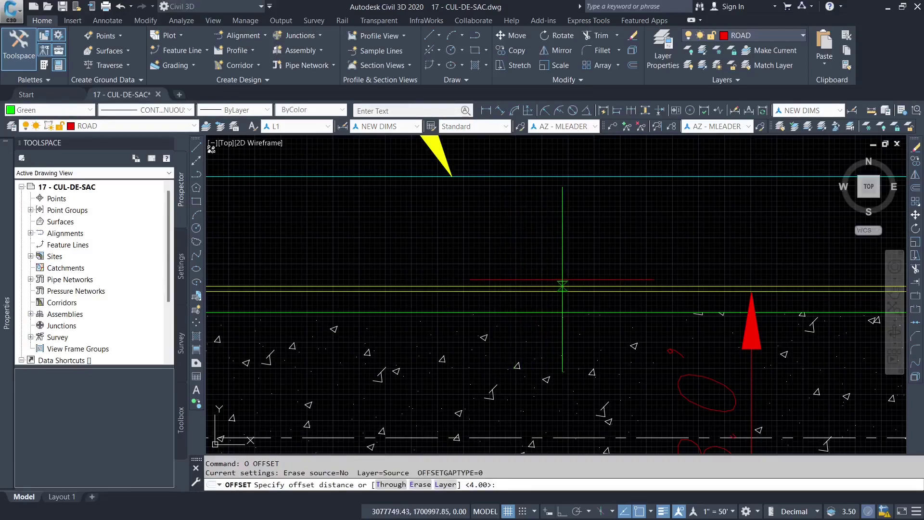
key("Return")
left_click(562, 288)
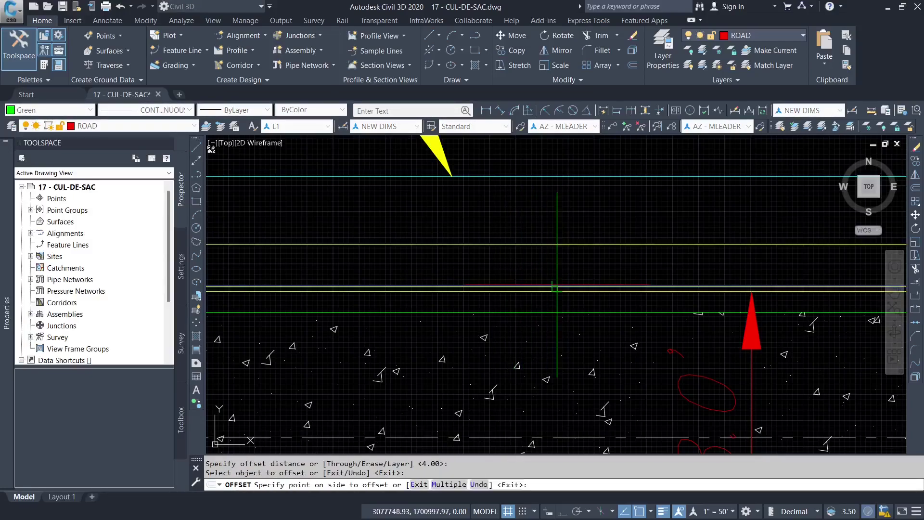
left_click(564, 205)
scroll(562, 202, "down", 10)
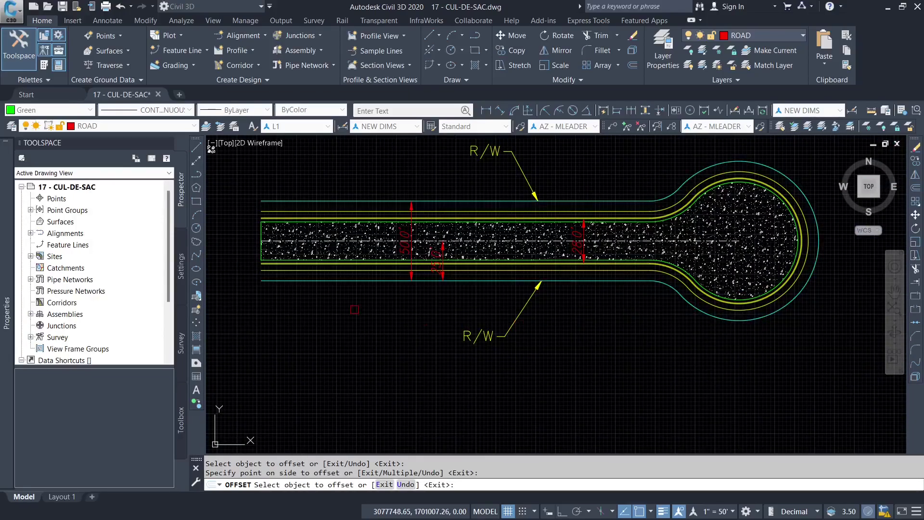
key("Escape")
Try drawing a polyline from the road's left end, then cancel it
left_click(196, 175)
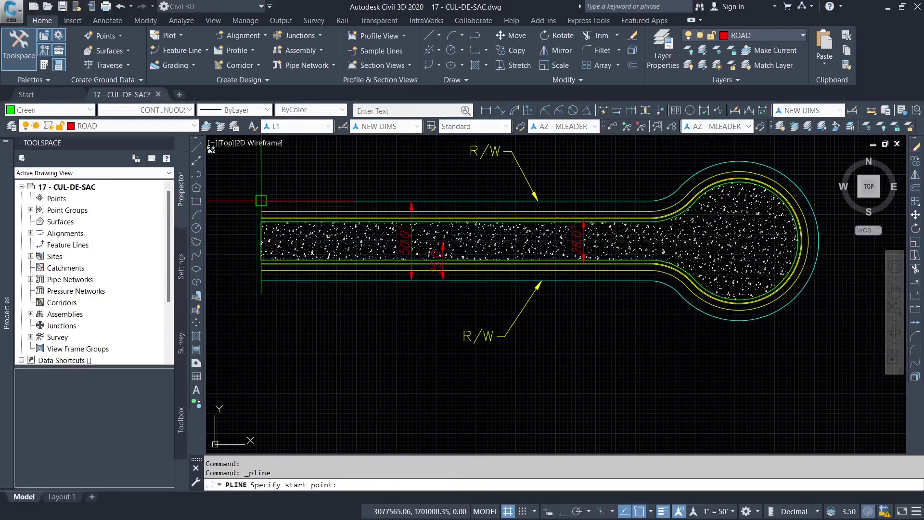
scroll(260, 195, "up", 5)
left_click(267, 284)
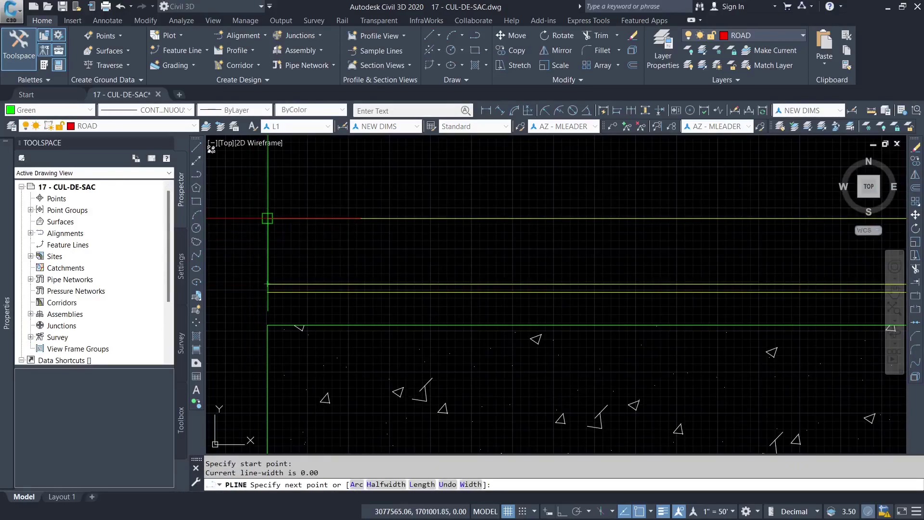
left_click(310, 192)
scroll(313, 193, "down", 5)
key("Escape")
scroll(337, 231, "up", 6)
scroll(324, 236, "down", 3)
type("-")
key("Return")
key("Return")
scroll(324, 220, "up", 3)
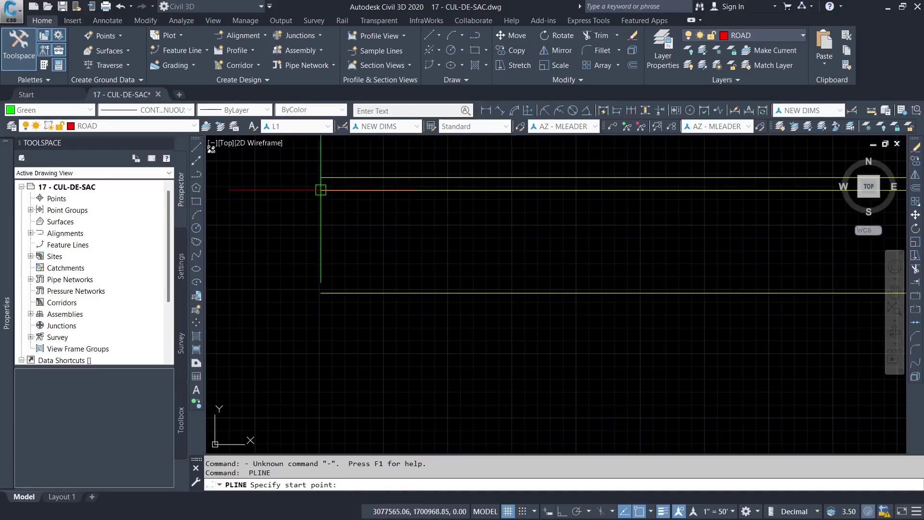
left_click(321, 189)
scroll(320, 293, "down", 5)
key("Escape")
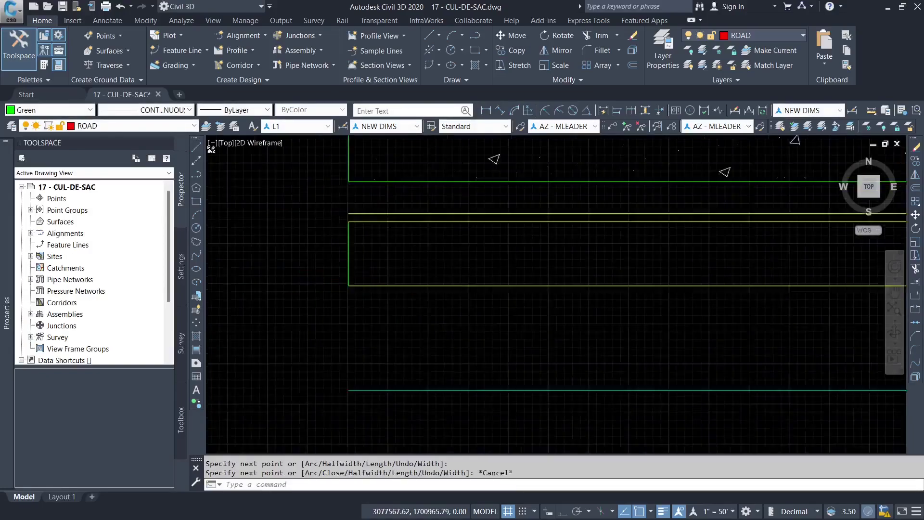
scroll(392, 293, "up", 5)
Hatch the walkway strips along the road and around the bulb with SOLID fill
type("h")
key("Return")
left_click(392, 293)
left_click(533, 155)
scroll(450, 196, "up", 3)
left_click(455, 183)
scroll(399, 329, "down", 1)
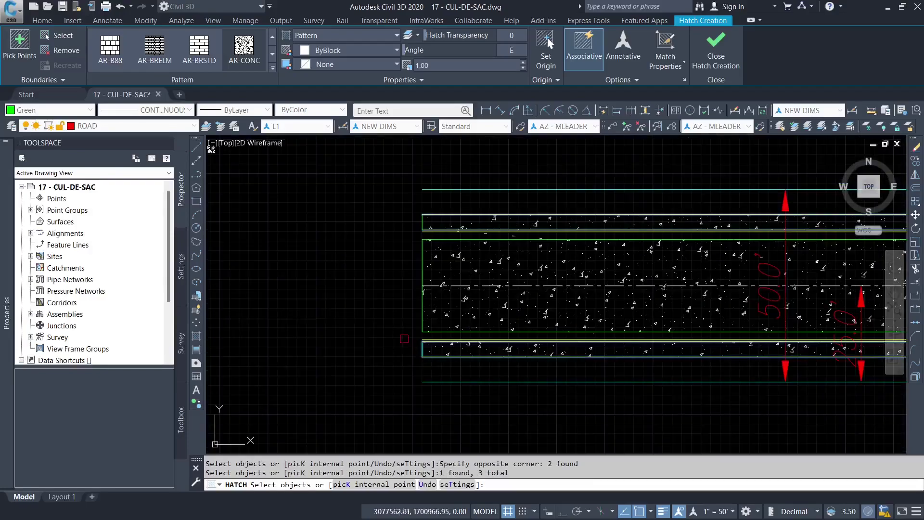
scroll(427, 239, "up", 6)
left_click(398, 162)
scroll(358, 197, "down", 6)
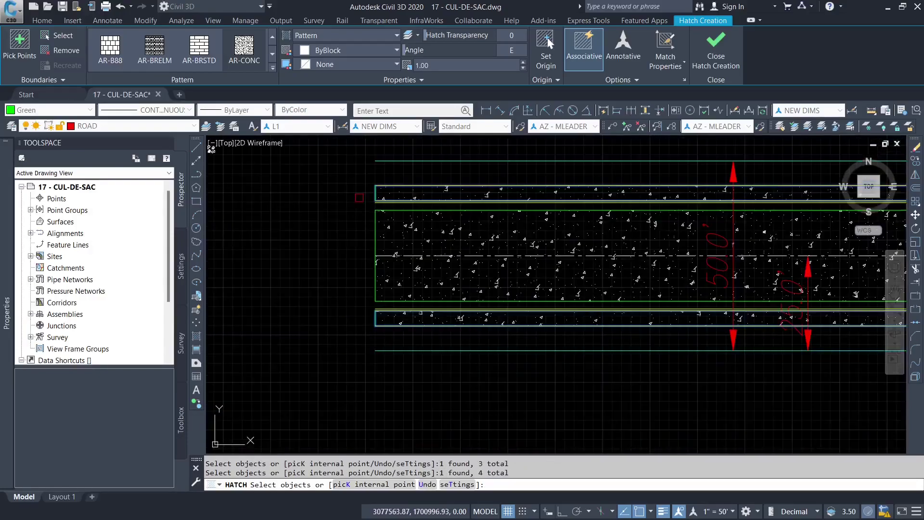
left_click(273, 36)
left_click(110, 48)
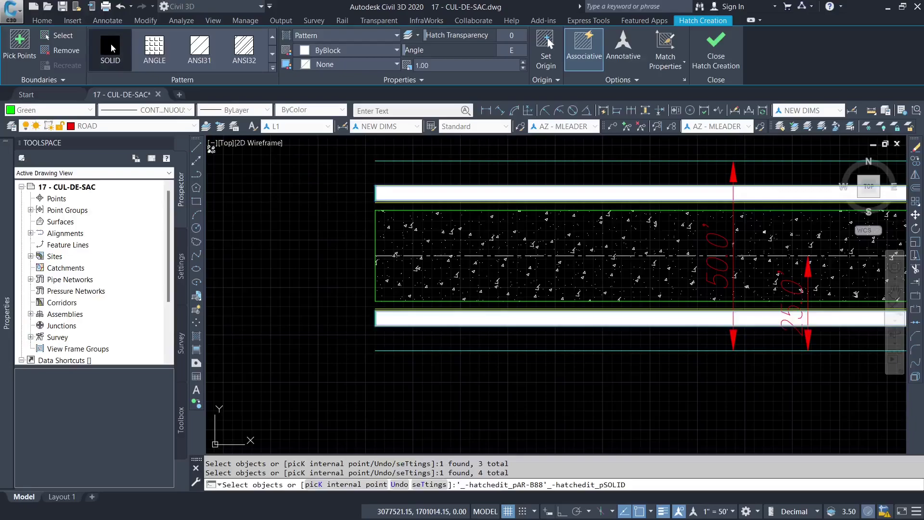
scroll(263, 247, "down", 4)
key("Escape")
Pan the drawing, then glance at the road design sample PDF and minimize it
scroll(528, 229, "up", 6)
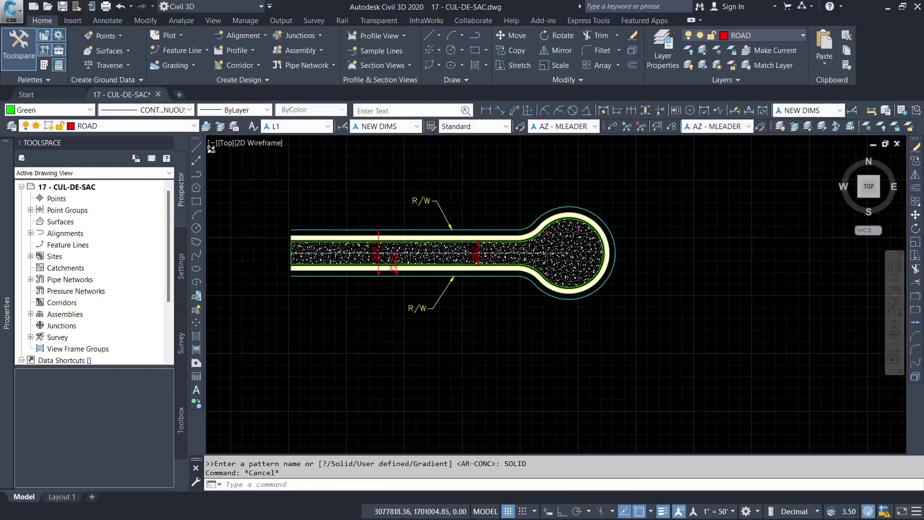
scroll(527, 228, "down", 5)
right_click(537, 169)
left_click(565, 285)
scroll(638, 182, "down", 3)
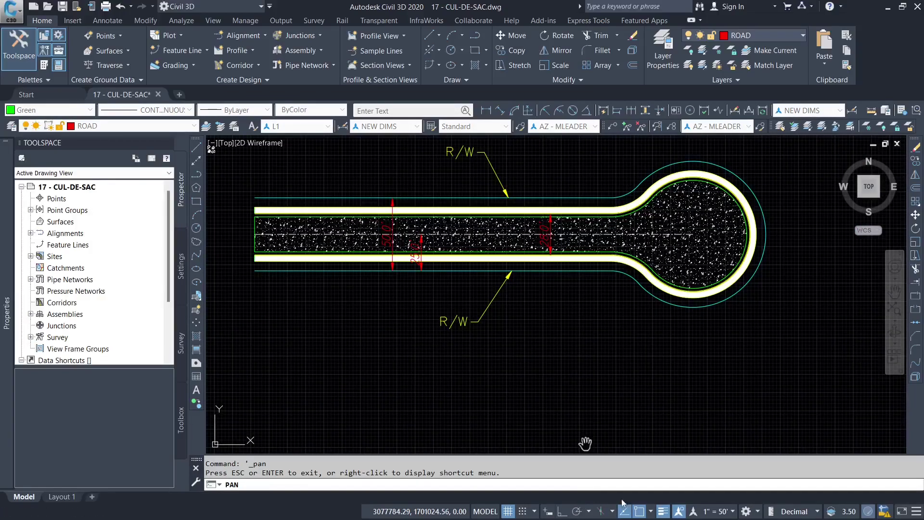
key("Escape")
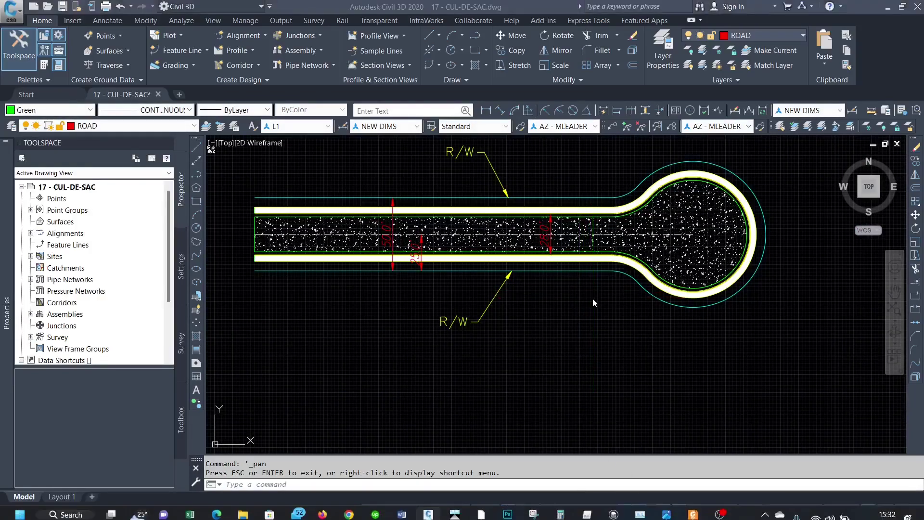
left_click(697, 518)
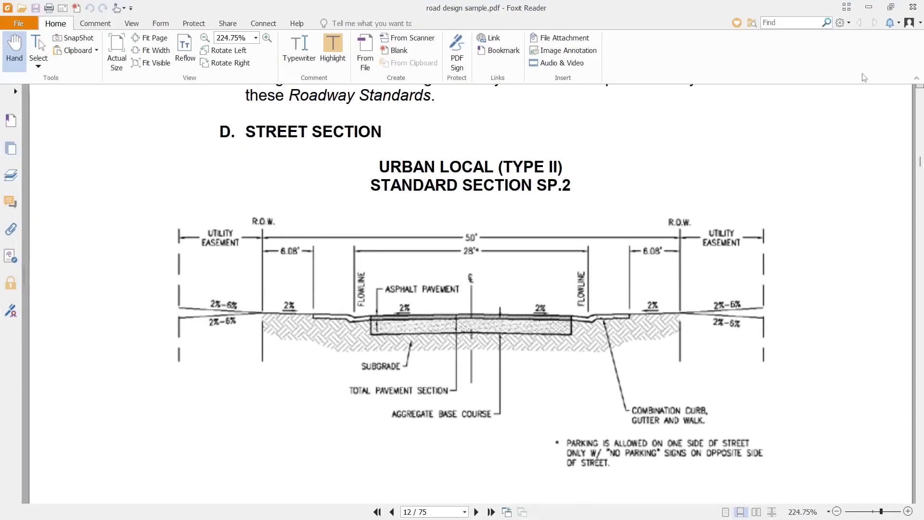
left_click(870, 7)
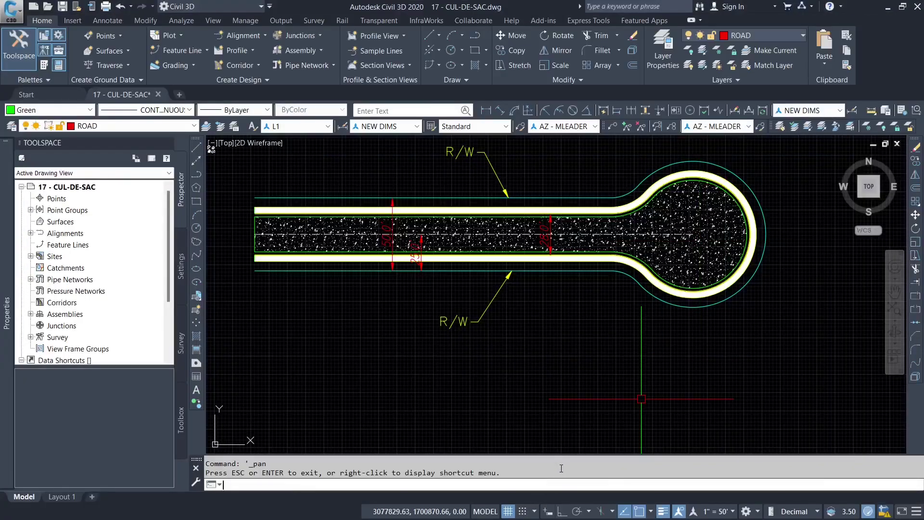
Bring up the cul de sac aerial photo and pan along the straight street
mouse_move(557, 507)
left_click(666, 511)
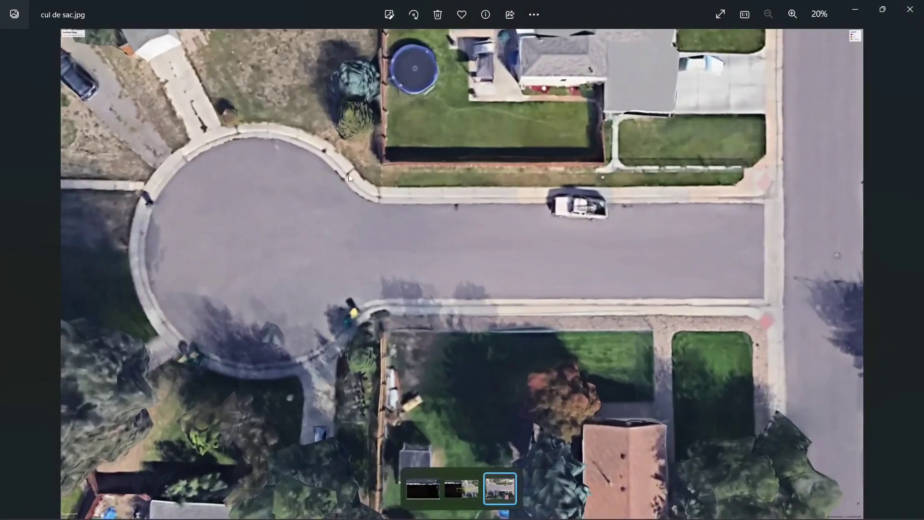
scroll(174, 177, "up", 5)
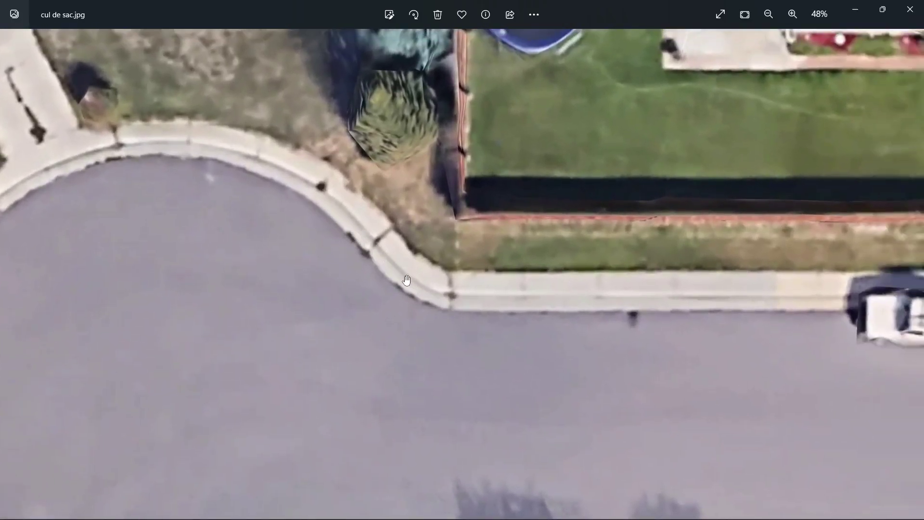
scroll(321, 205, "down", 2)
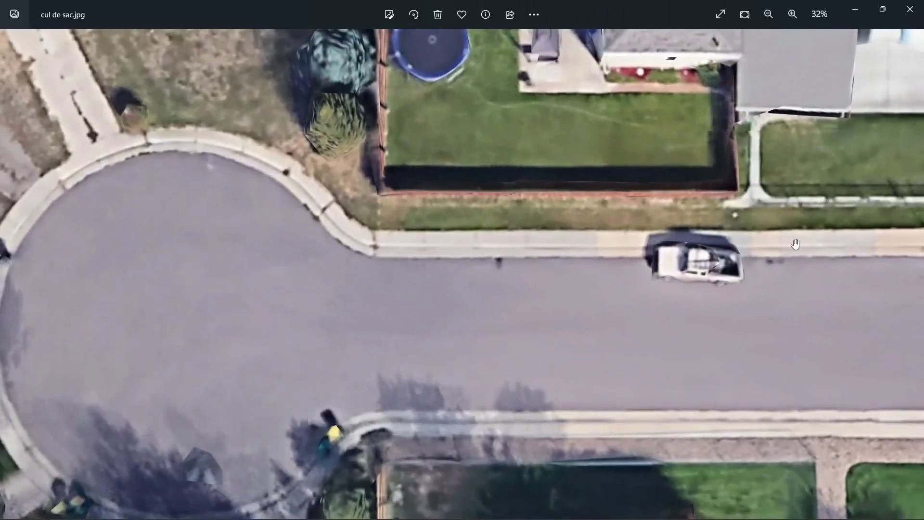
left_click_drag(794, 245, 585, 220)
Return to the drawing to check the 50' and 28' width dimensions, then show the road design PDF
left_click(862, 9)
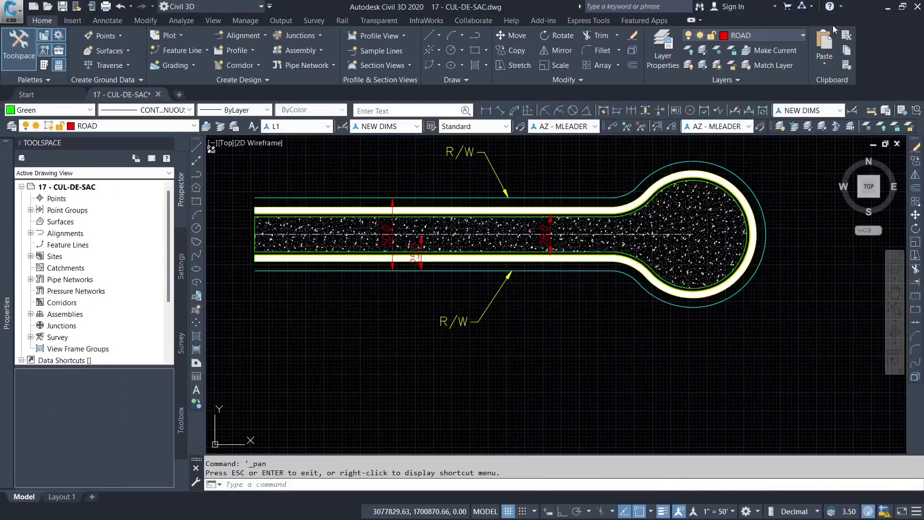
scroll(568, 213, "up", 5)
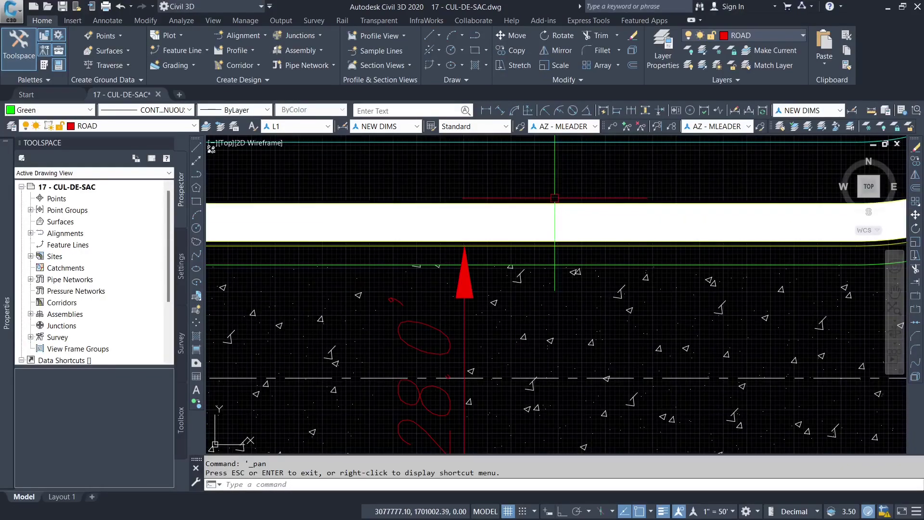
scroll(568, 213, "down", 2)
scroll(616, 191, "down", 4)
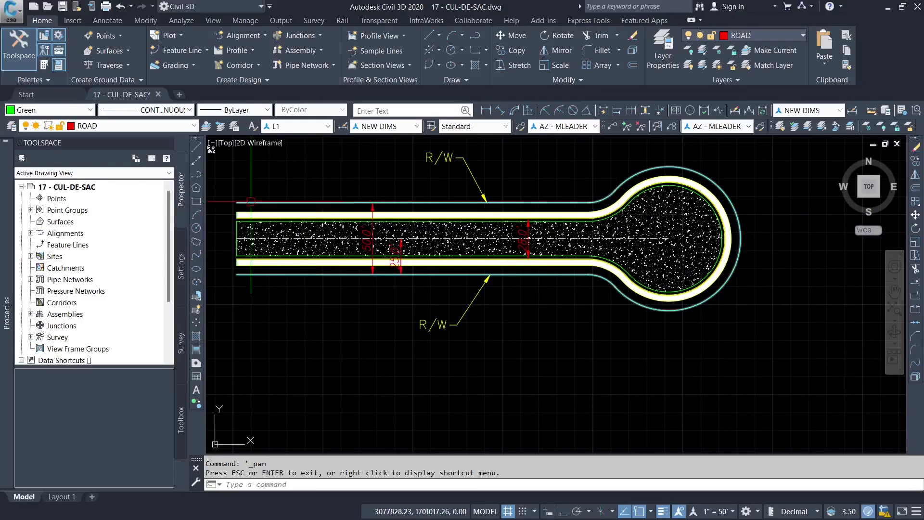
scroll(228, 214, "up", 2)
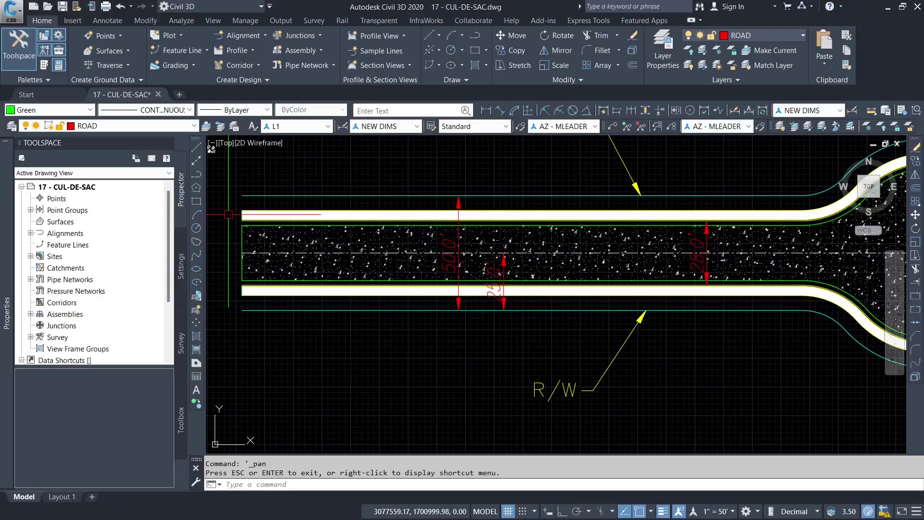
mouse_move(666, 518)
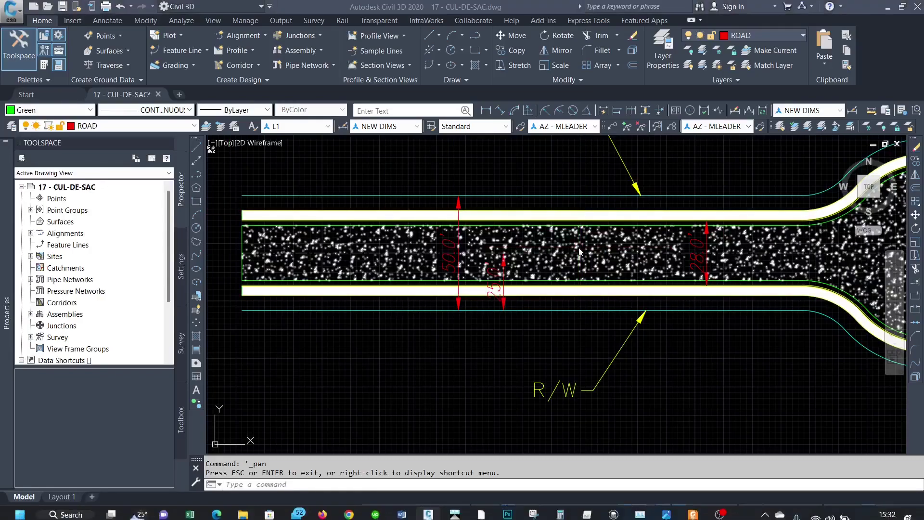
left_click(698, 516)
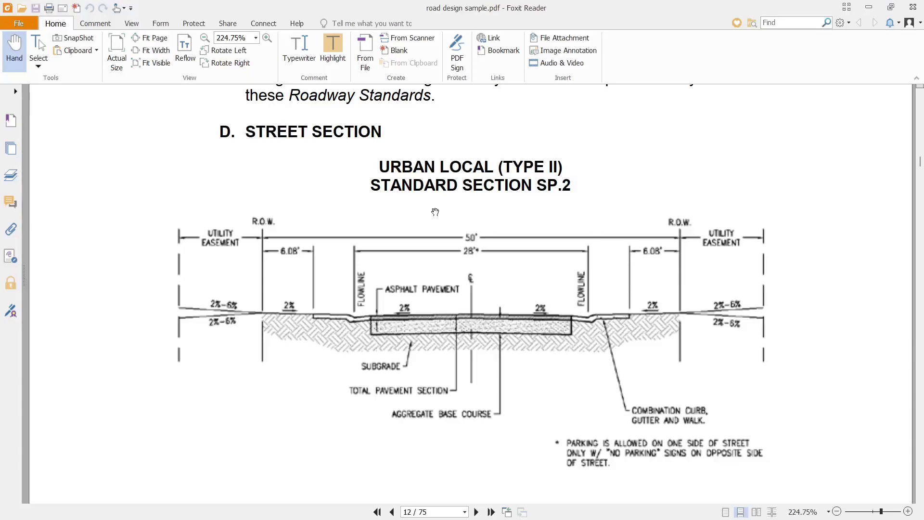
Minimize the PDF and zoom in and out on the hatched cul-de-sac bulb
left_click(866, 14)
scroll(430, 277, "down", 5)
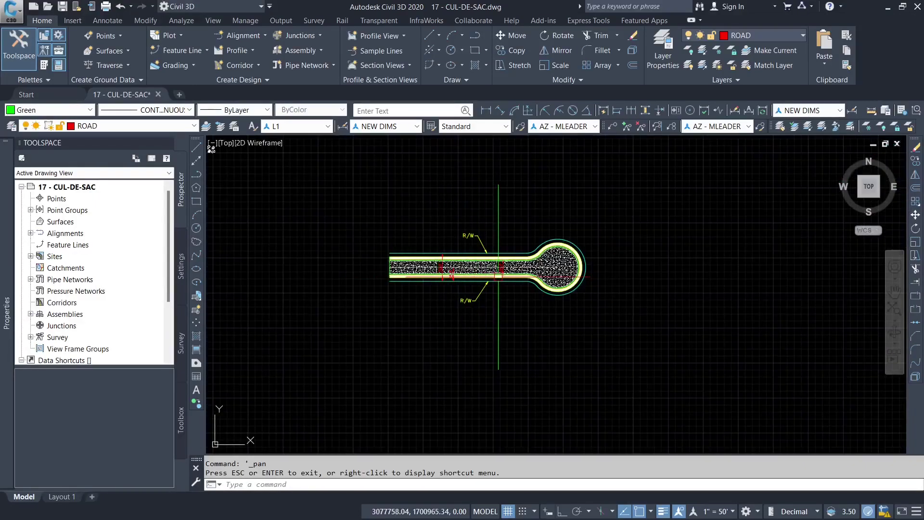
scroll(504, 270, "up", 5)
scroll(504, 269, "down", 6)
scroll(553, 260, "up", 1)
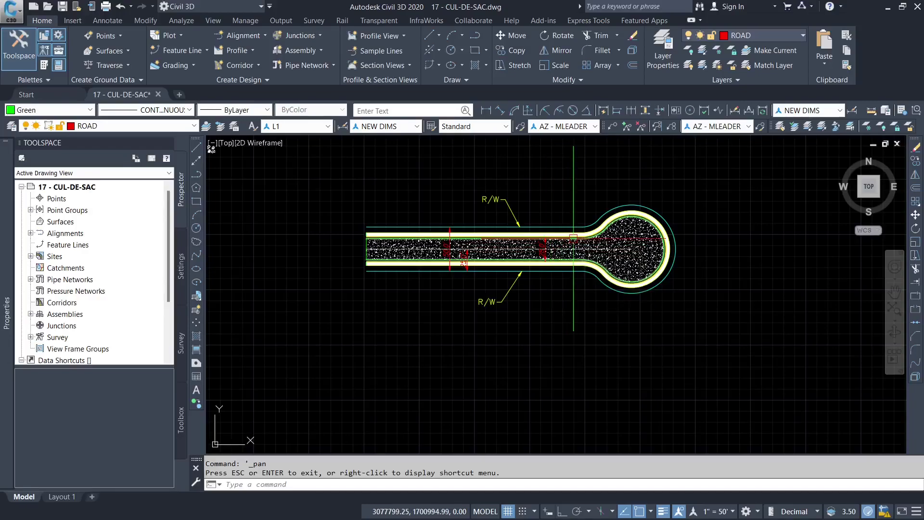
scroll(563, 230, "up", 2)
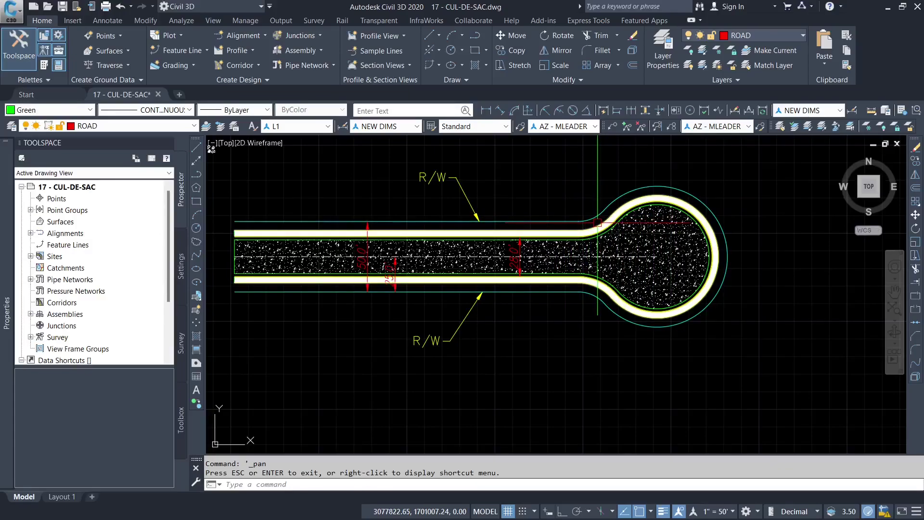
scroll(580, 221, "up", 4)
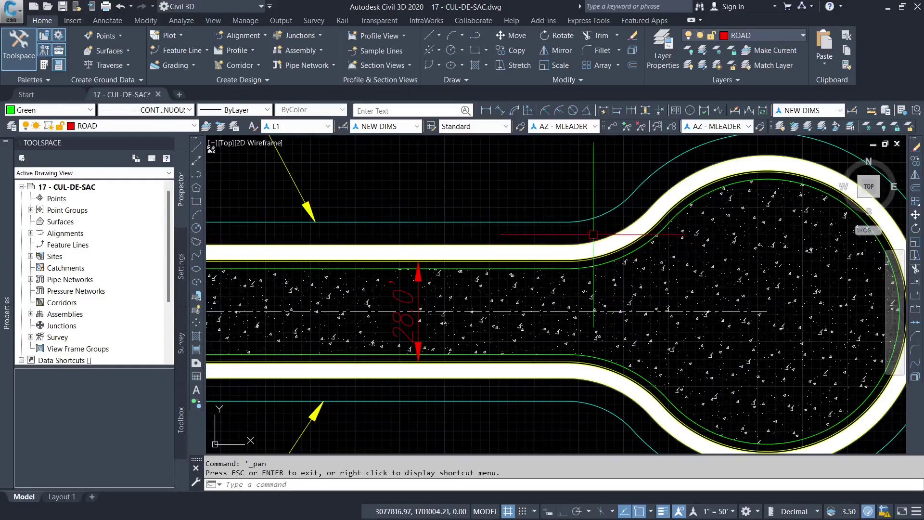
scroll(551, 238, "down", 4)
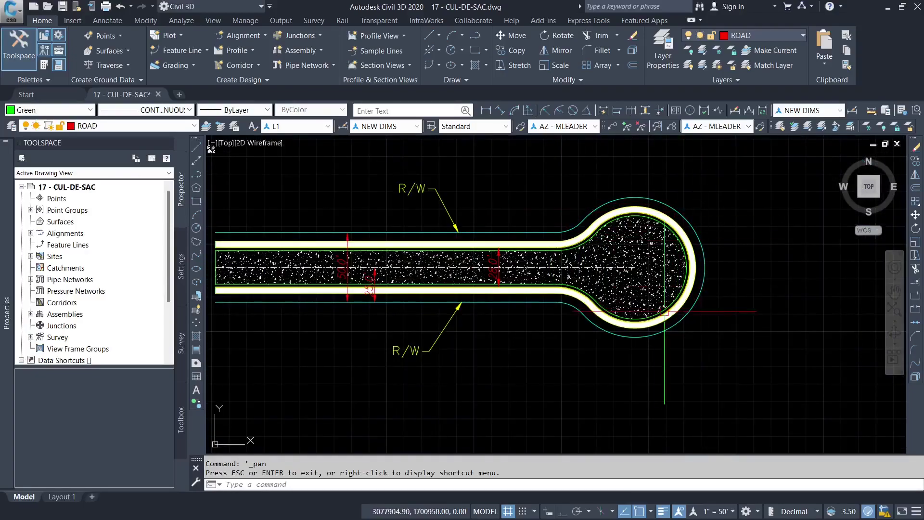
scroll(582, 249, "up", 4)
scroll(544, 270, "down", 4)
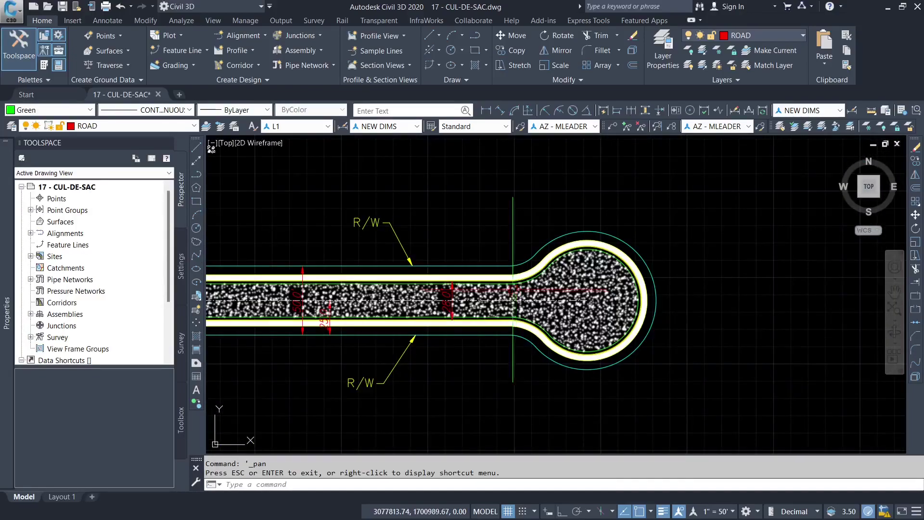
scroll(496, 284, "up", 3)
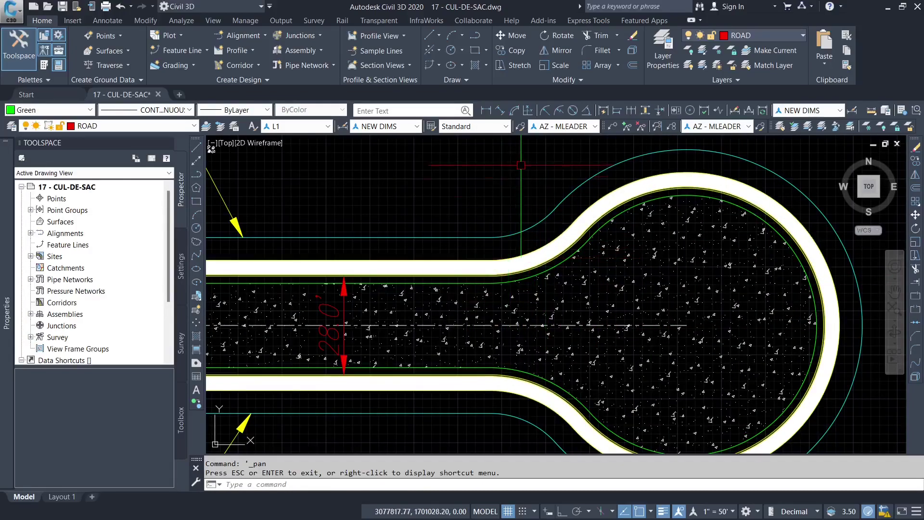
Dimension the bulb's curved pavement edge with an R38.0' radius label placed inside it
left_click(548, 111)
scroll(573, 273, "up", 3)
left_click(572, 278)
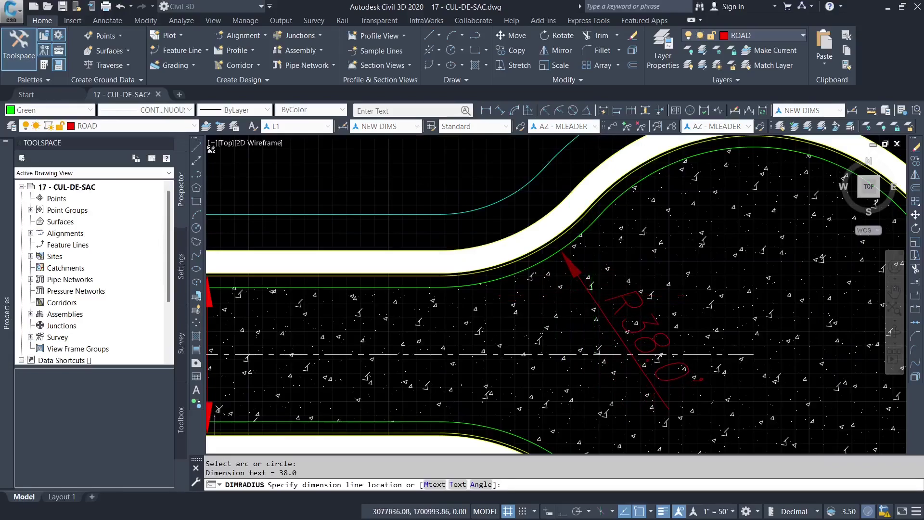
left_click(539, 279)
scroll(529, 280, "down", 3)
scroll(544, 291, "up", 2)
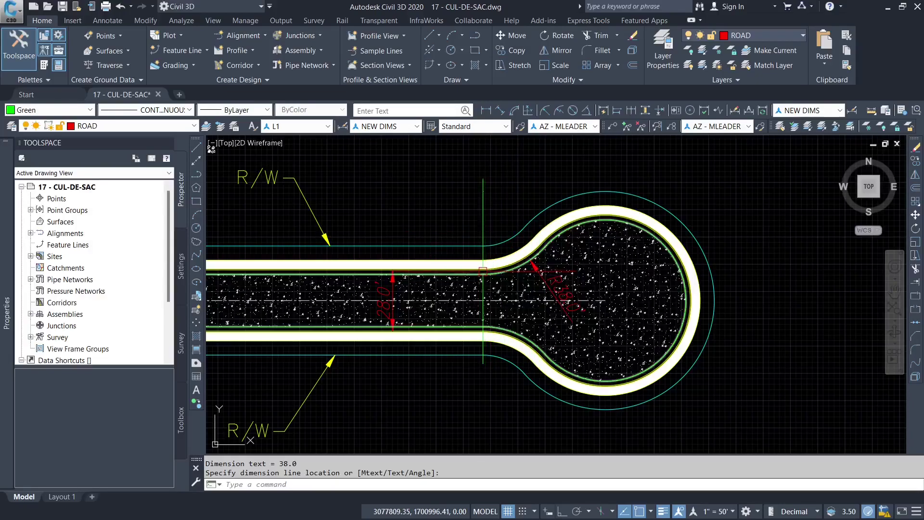
scroll(520, 253, "up", 3)
scroll(577, 231, "down", 3)
scroll(574, 237, "up", 3)
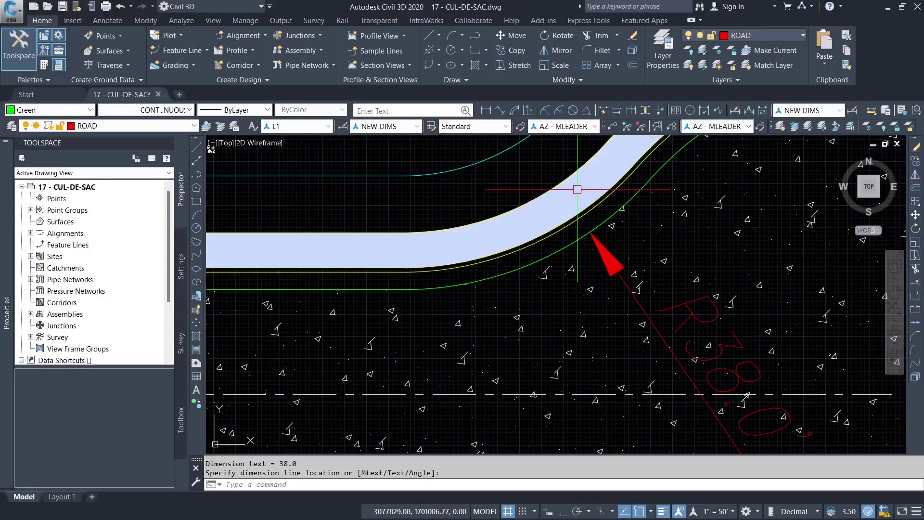
scroll(576, 193, "down", 3)
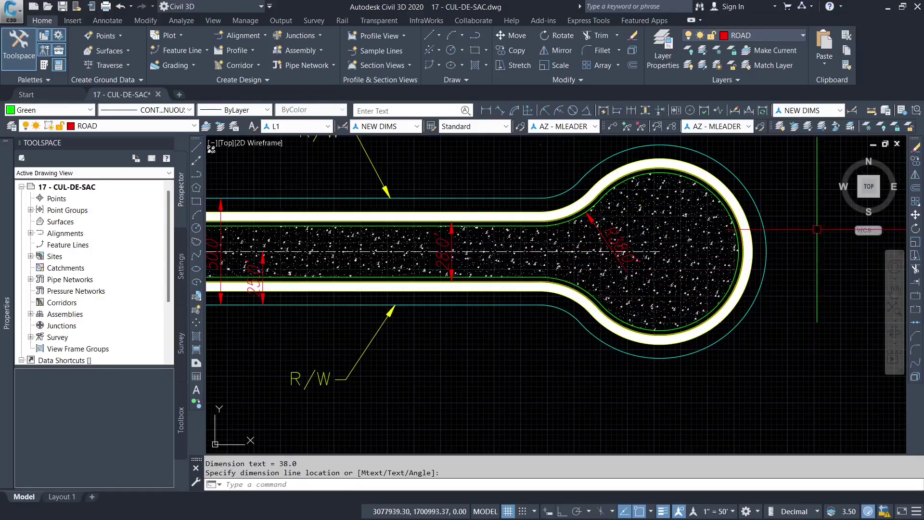
scroll(817, 229, "down", 2)
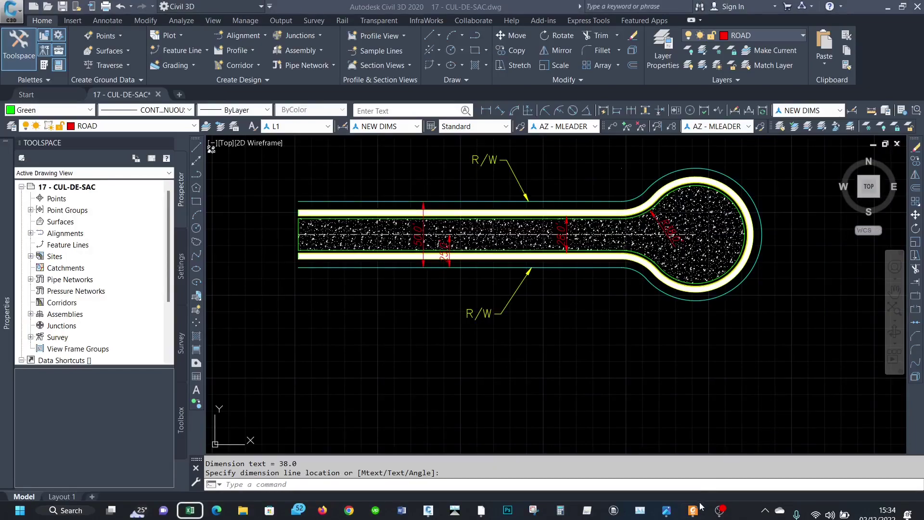
Bring up the road design PDF and jump to page 46
left_click(701, 507)
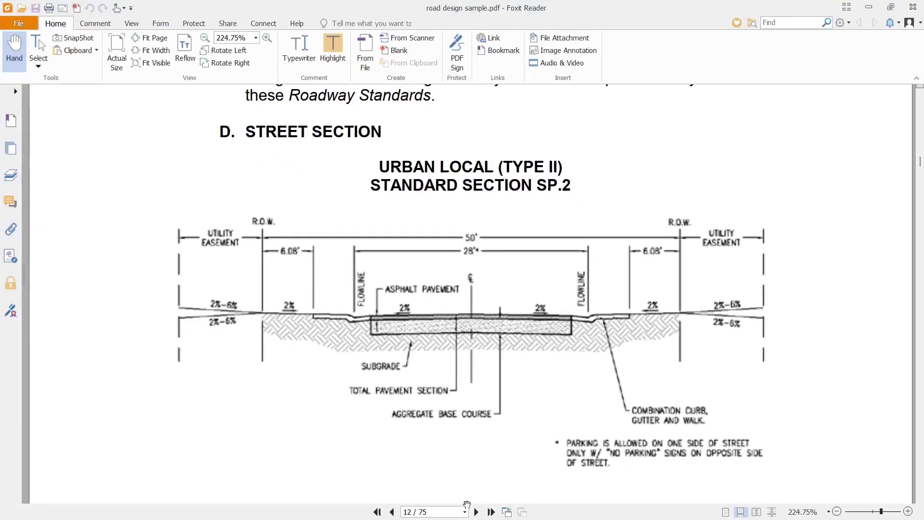
left_click(434, 512)
type("46")
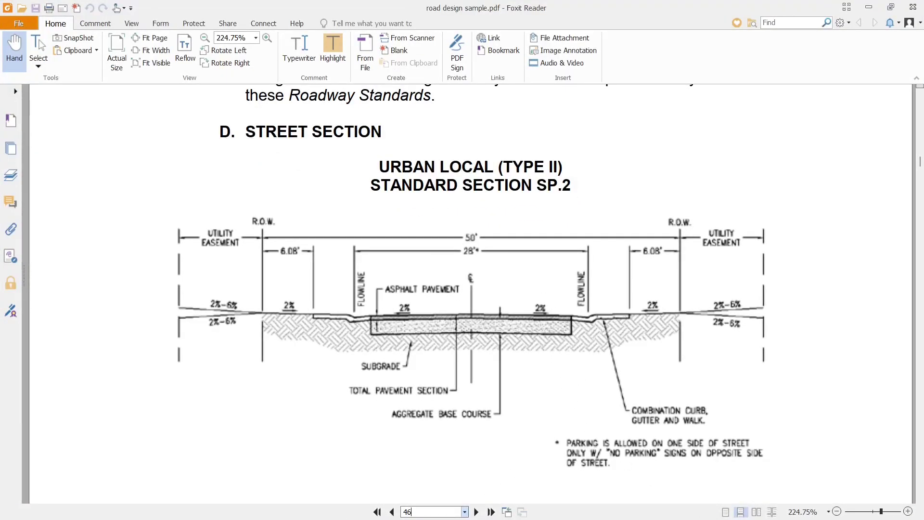
key("Return")
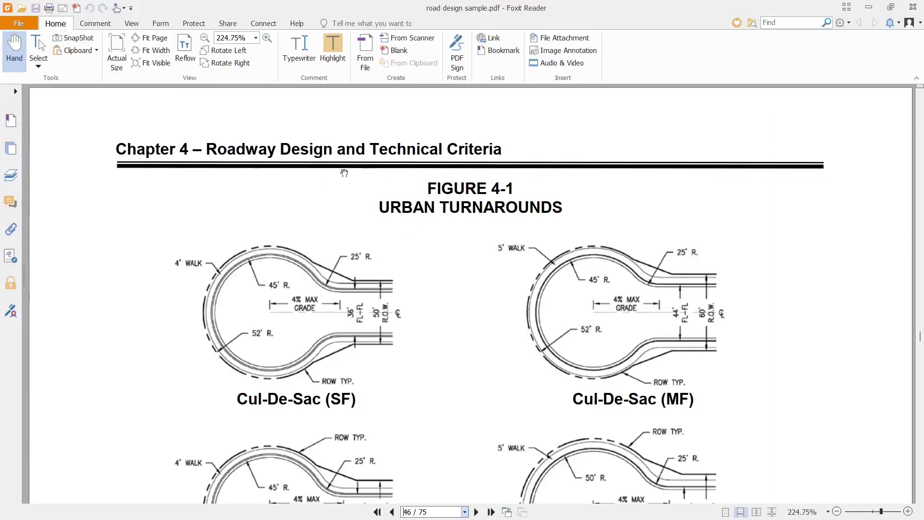
Scroll through the Figure 4-1 Urban Turnarounds layouts down to Figure 4-2 Rural Turnarounds
scroll(326, 185, "down", 1)
scroll(427, 187, "down", 2)
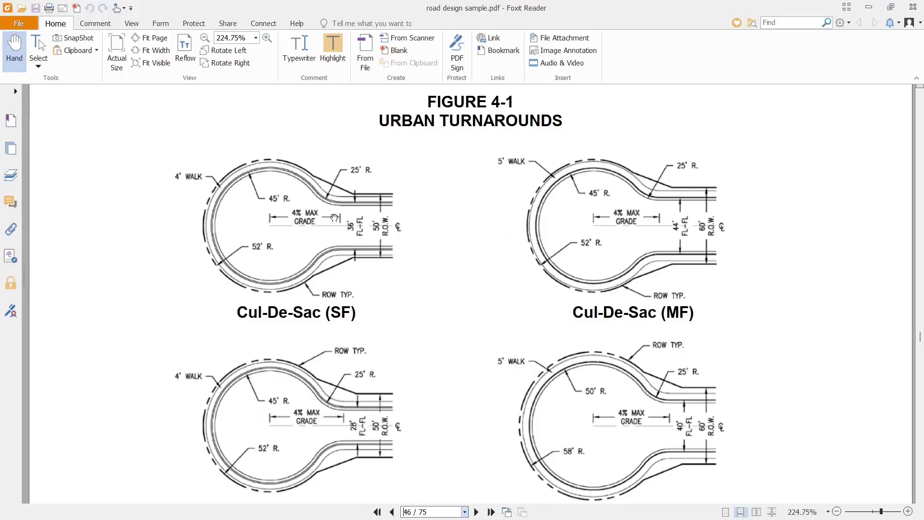
scroll(222, 203, "down", 1)
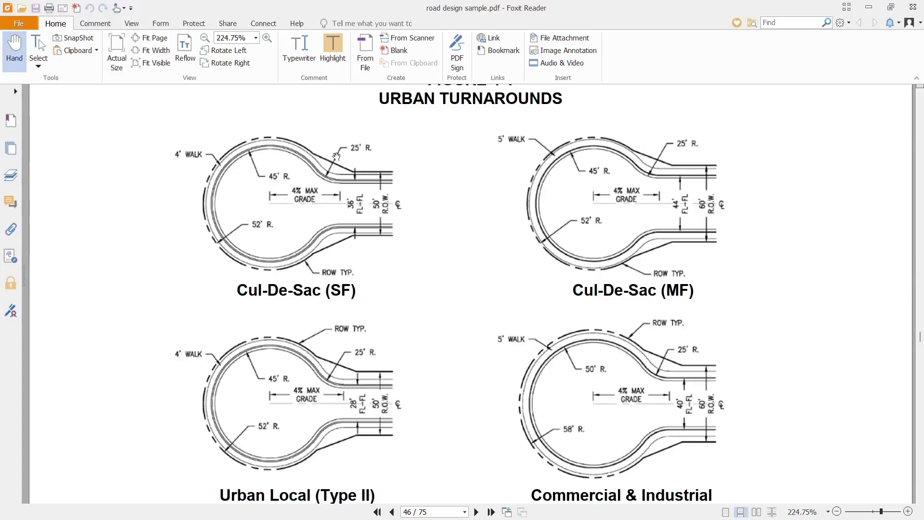
scroll(339, 158, "down", 3)
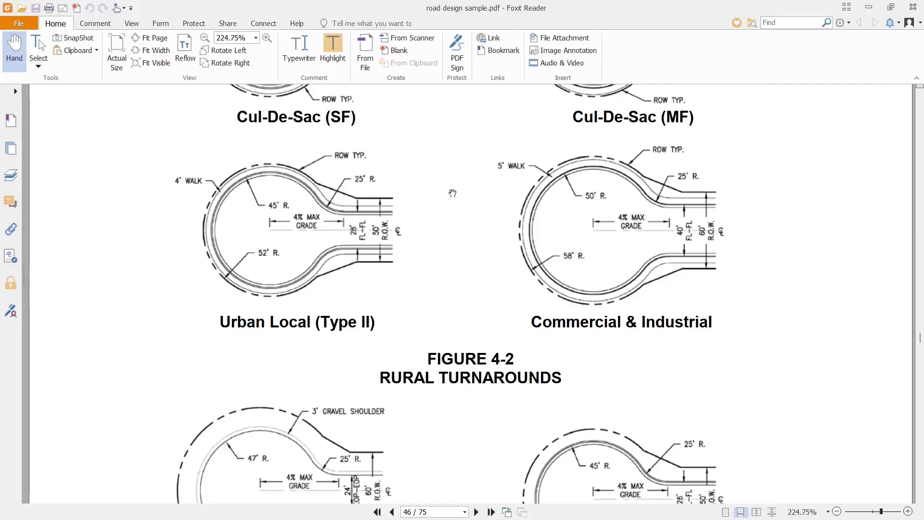
scroll(534, 208, "down", 1)
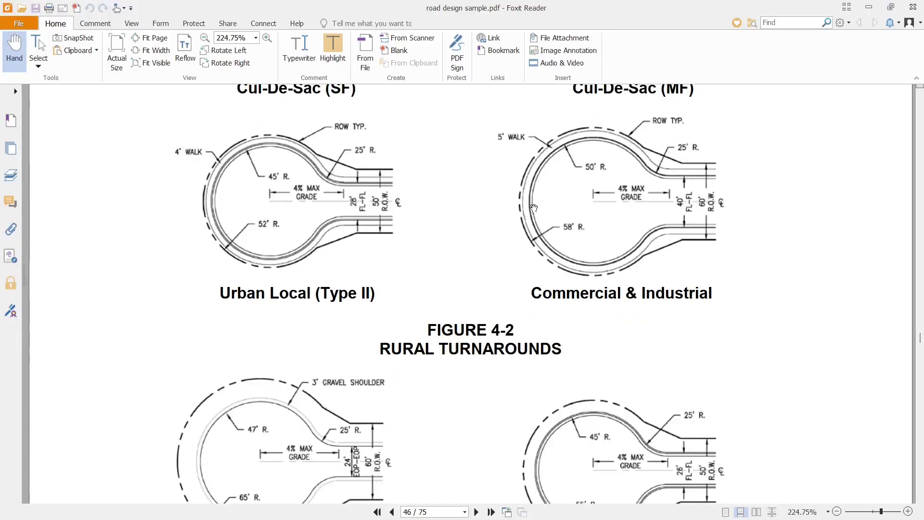
scroll(534, 208, "down", 5)
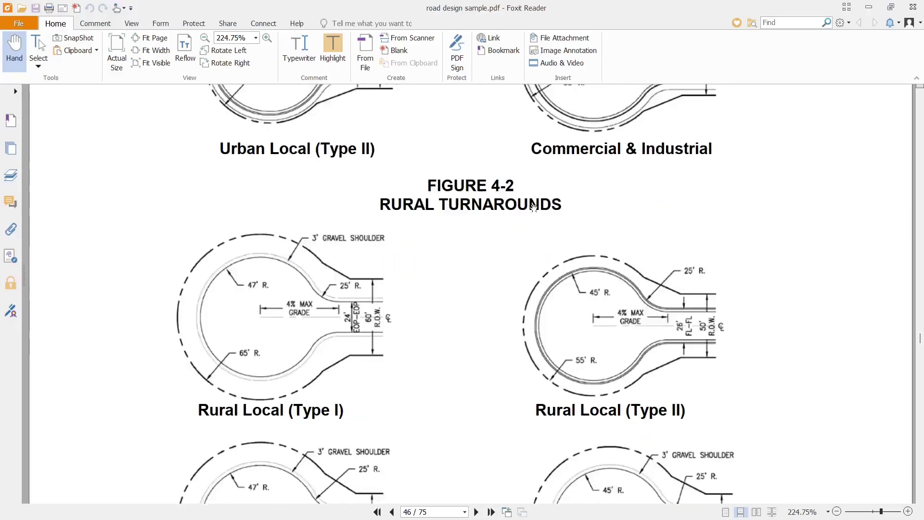
scroll(534, 207, "down", 5)
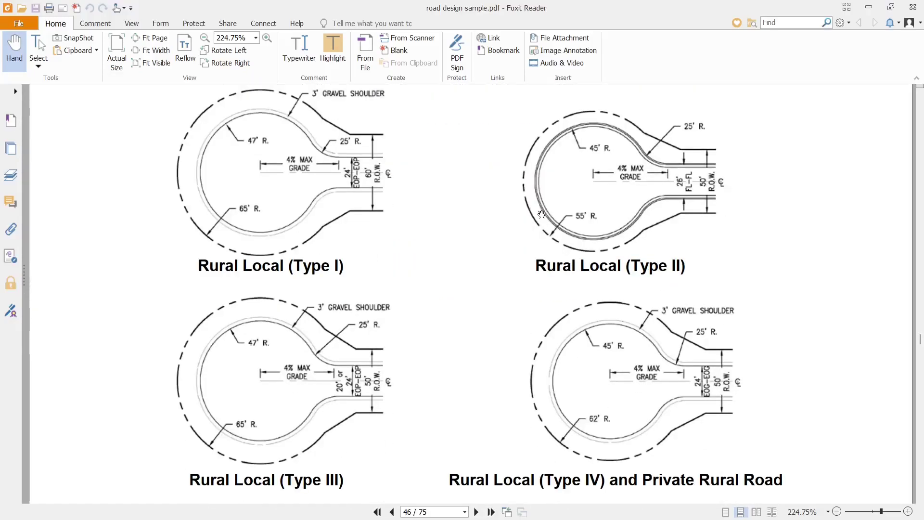
scroll(547, 218, "down", 2)
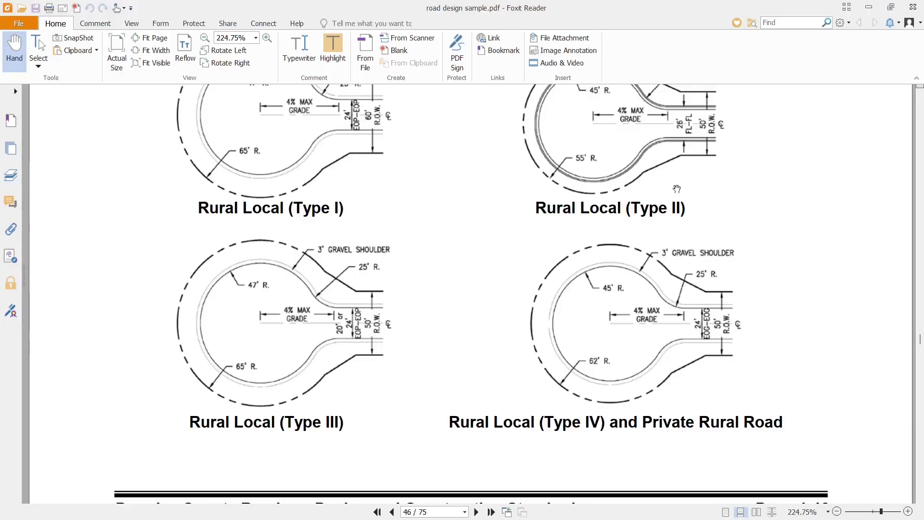
scroll(714, 279, "up", 5)
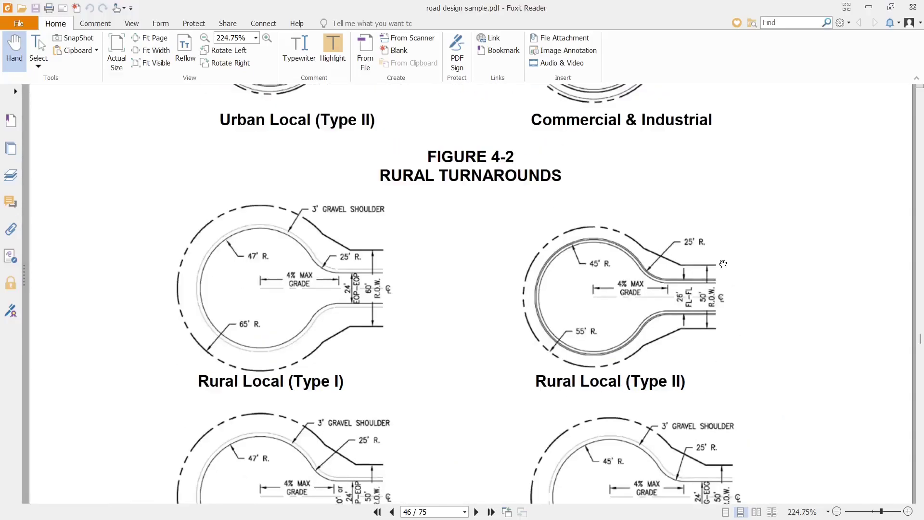